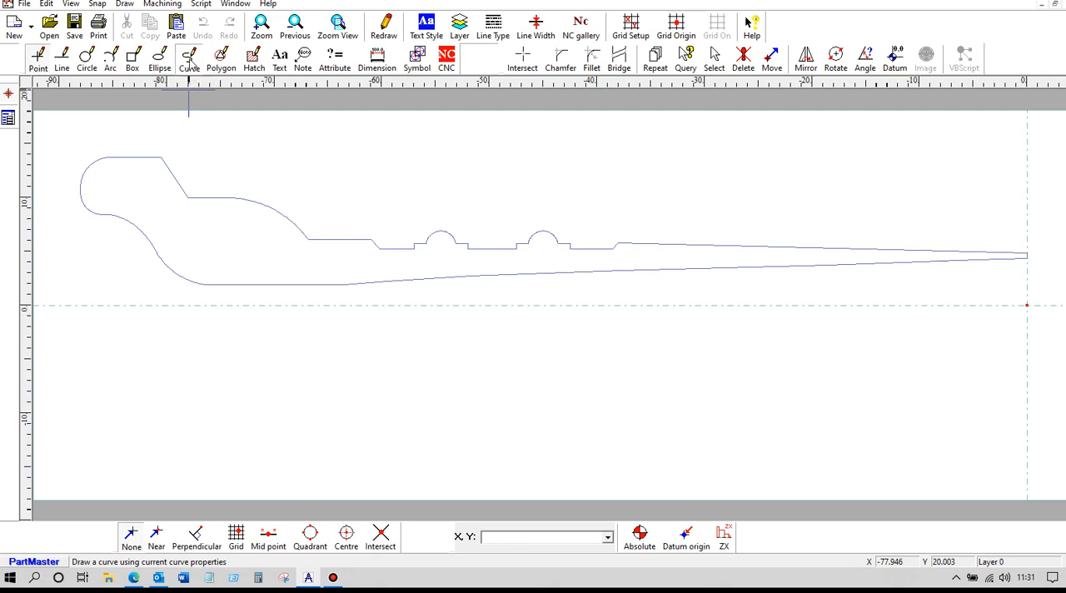
Step: Convert the closed part contour into separate line and arc segments
left_click(189, 58)
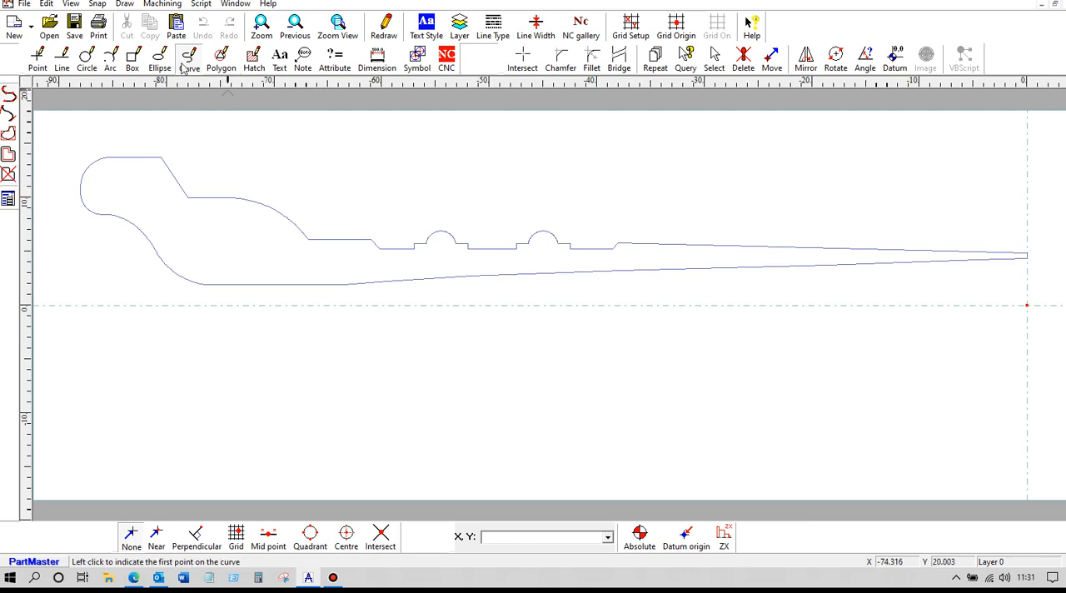
left_click(8, 174)
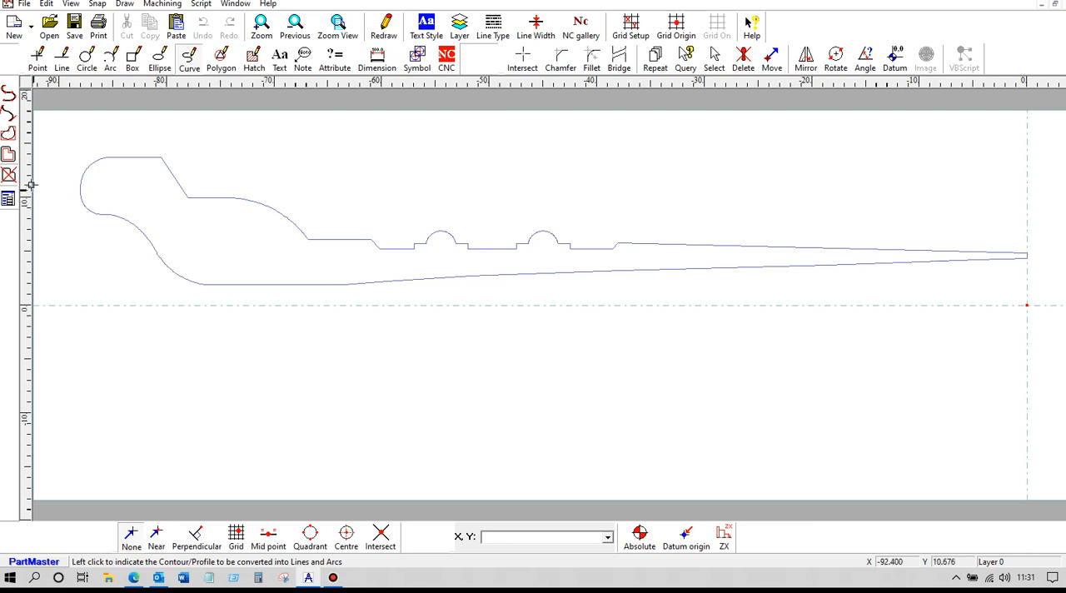
left_click(213, 199)
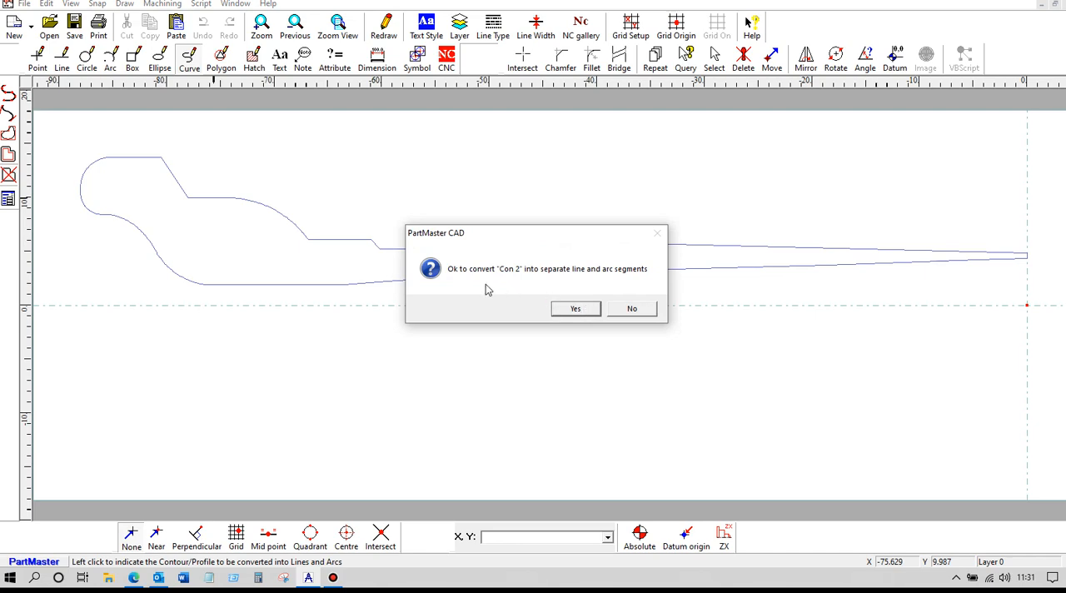
left_click(577, 309)
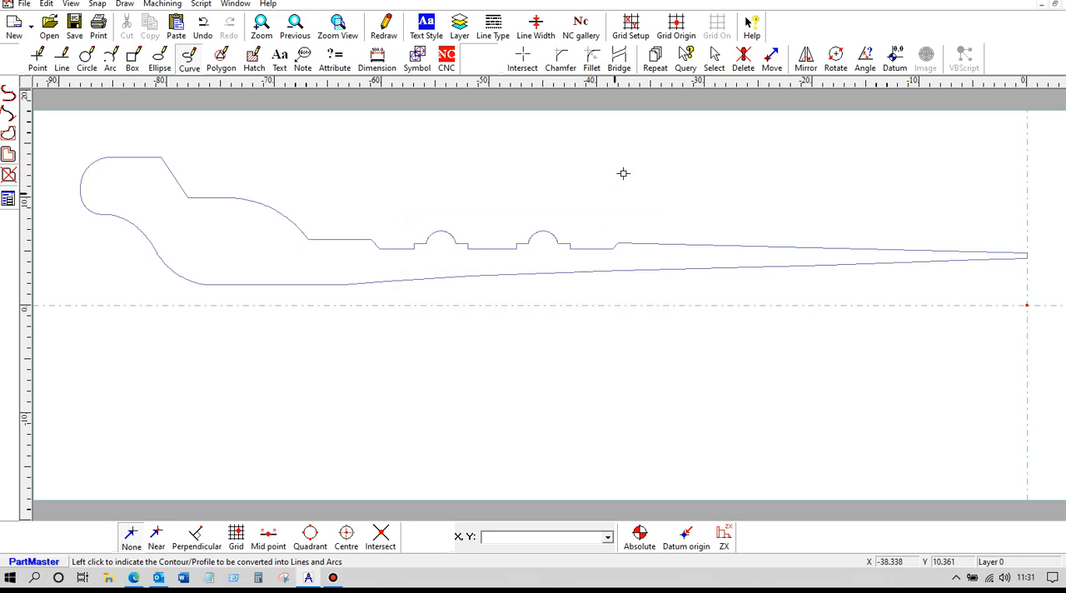
Step: Delete the arcs forming the underside of the outline's rounded left end
left_click(715, 60)
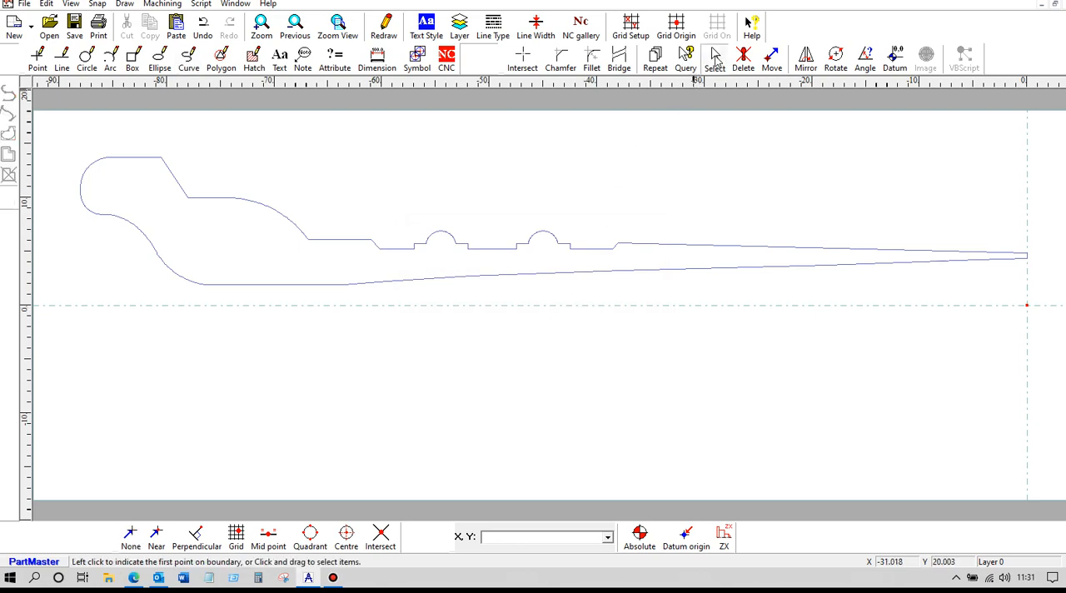
left_click_drag(58, 182, 161, 290)
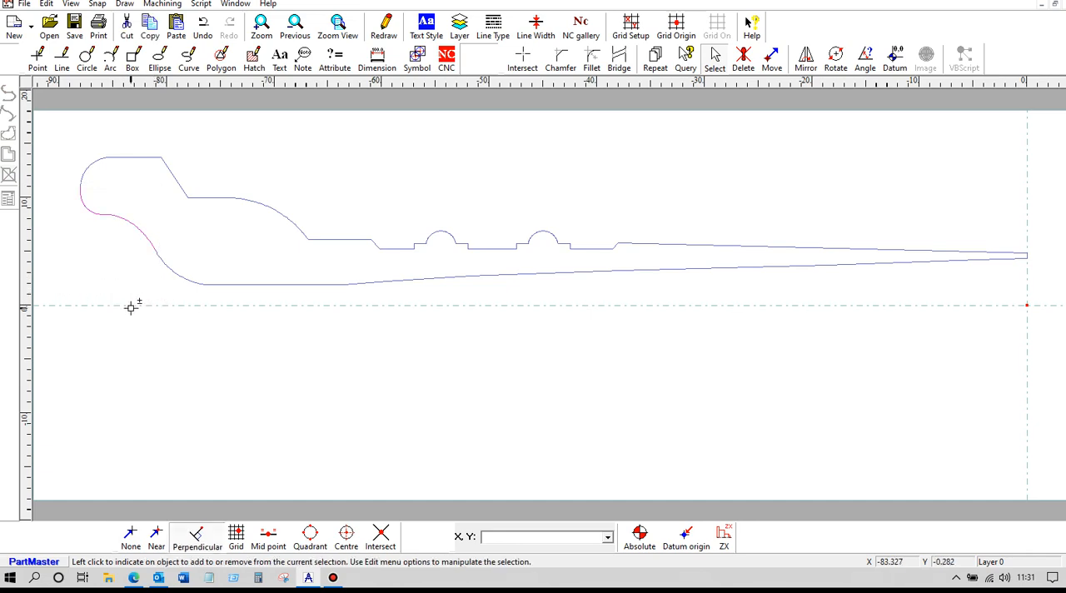
key("Delete")
left_click_drag(126, 227, 278, 305)
key("Delete")
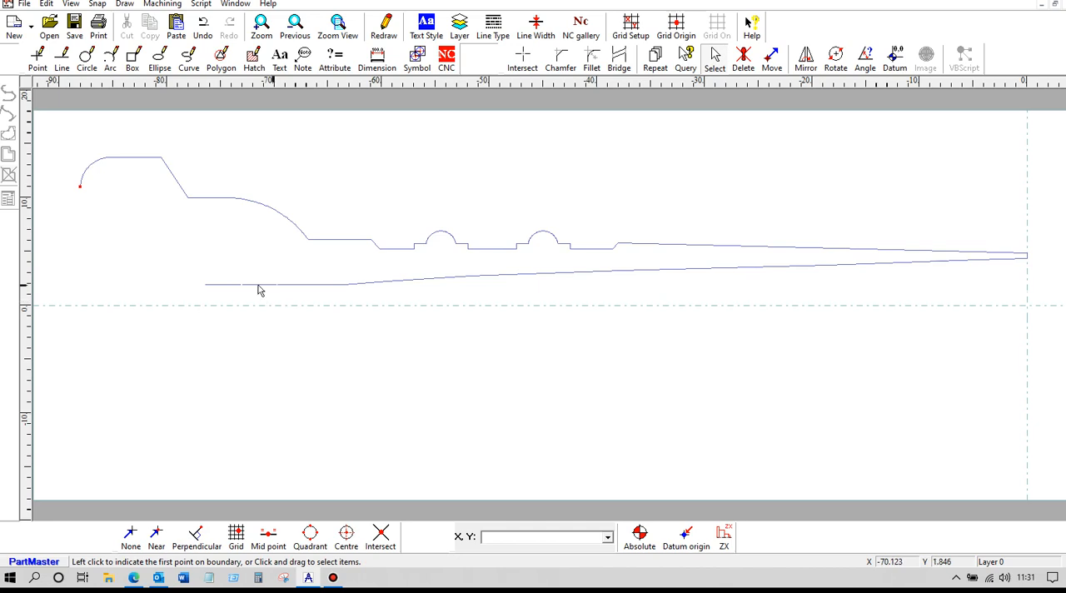
Step: Delete the outline's lower edge segments from the flat left part through to the middle of the part
left_click_drag(175, 267, 426, 305)
key("Delete")
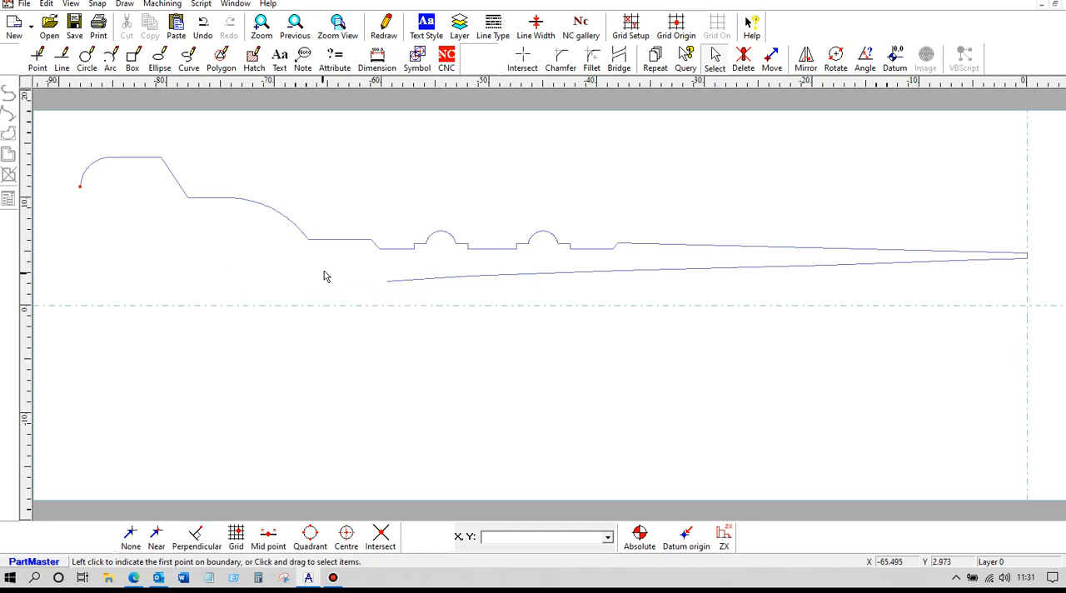
left_click_drag(374, 265, 549, 294)
key("Delete")
left_click_drag(462, 260, 671, 294)
key("Delete")
Step: Delete the remaining lower edge segments beneath the long taper, up to the vertical datum axis
left_click_drag(605, 260, 762, 284)
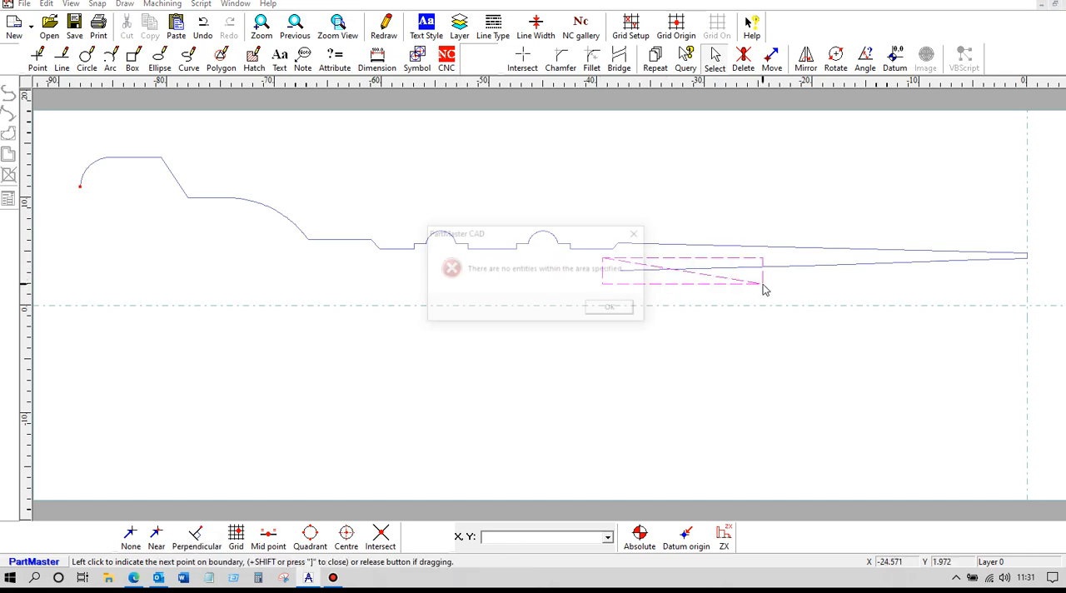
left_click(614, 309)
left_click_drag(610, 260, 806, 287)
left_click(611, 308)
left_click_drag(606, 261, 874, 288)
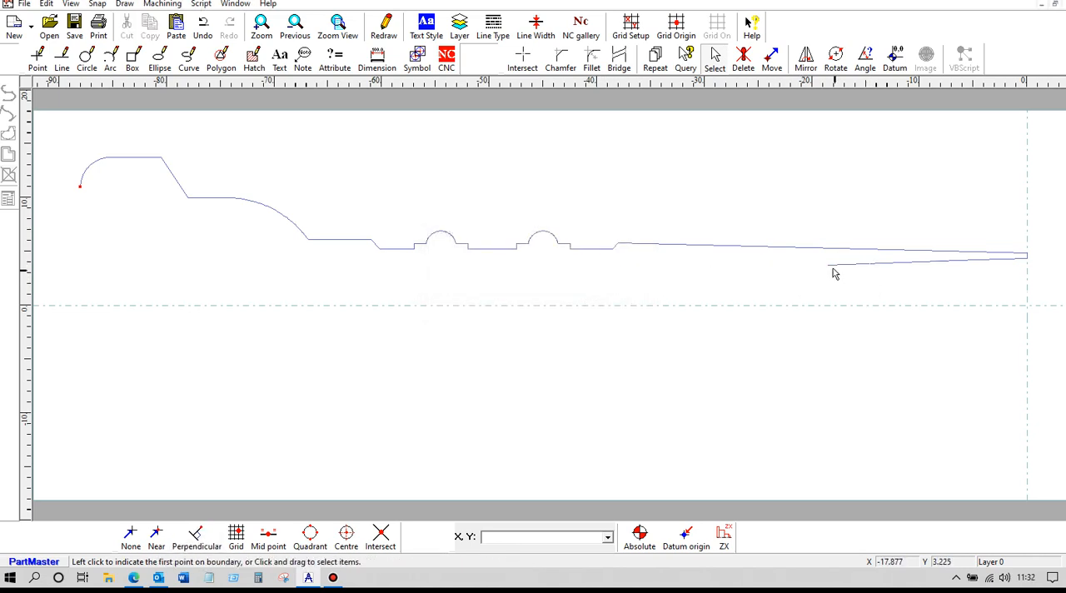
left_click_drag(816, 257, 962, 293)
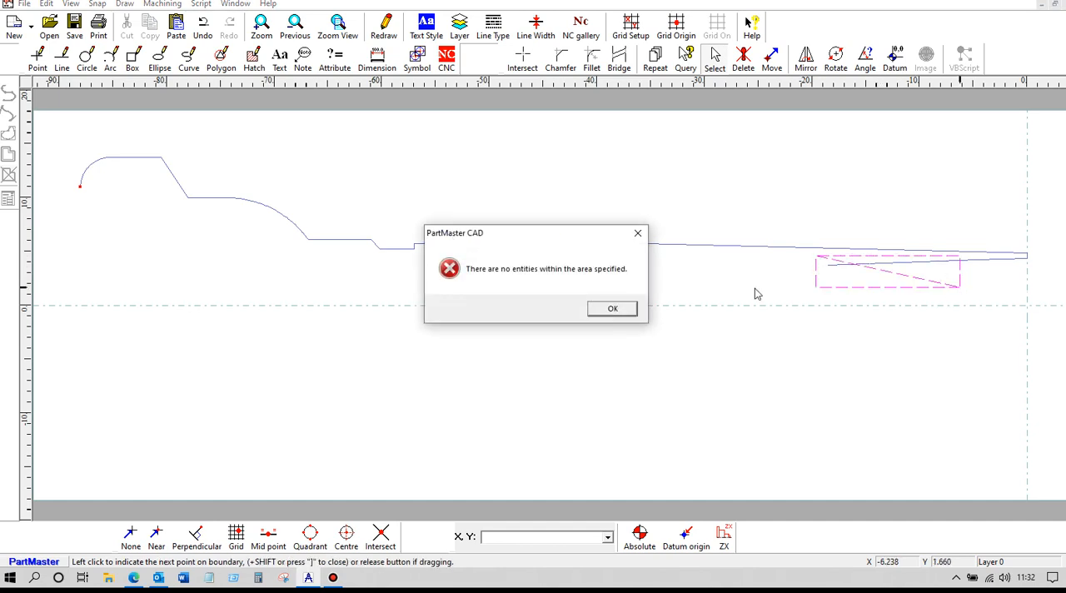
left_click(613, 309)
left_click_drag(812, 253, 1053, 296)
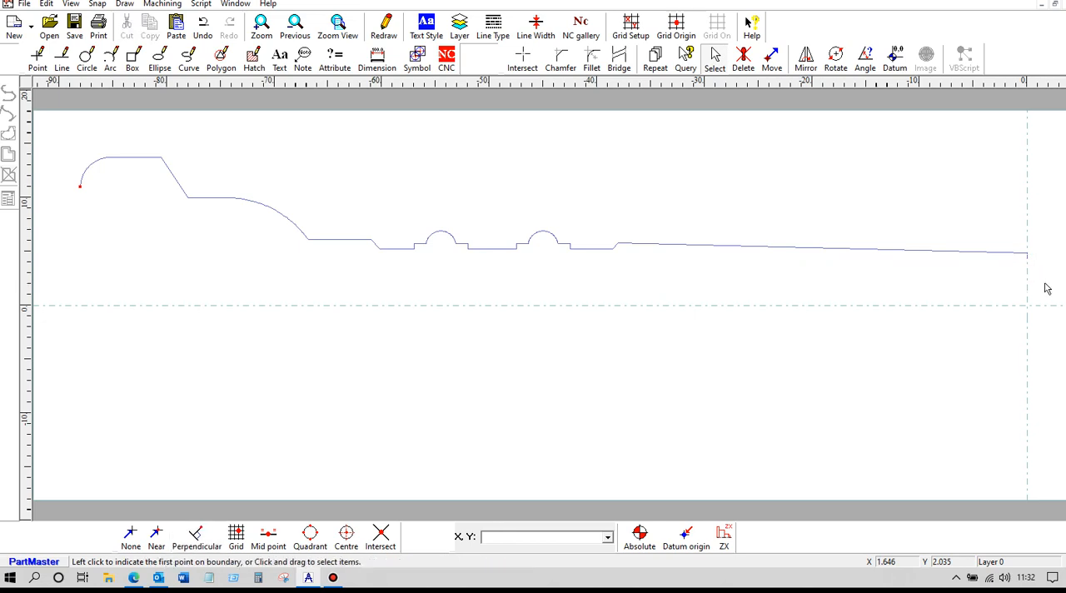
Step: Delete the leftover short vertical line at the taper's tip on the vertical datum axis
left_click(743, 60)
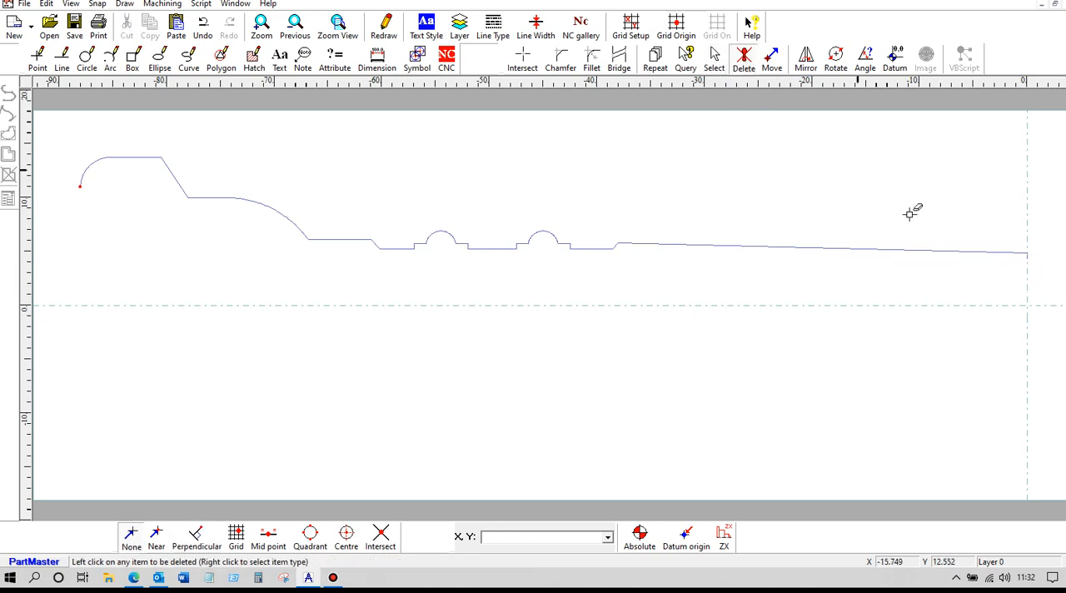
left_click(1030, 254)
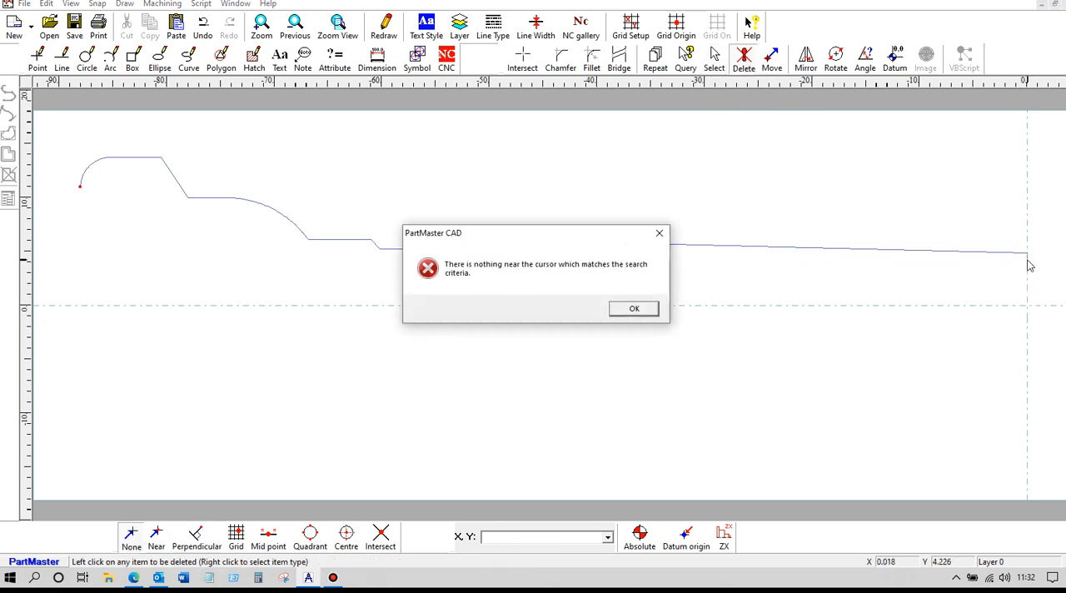
left_click(646, 312)
scroll(976, 281, "up", 2)
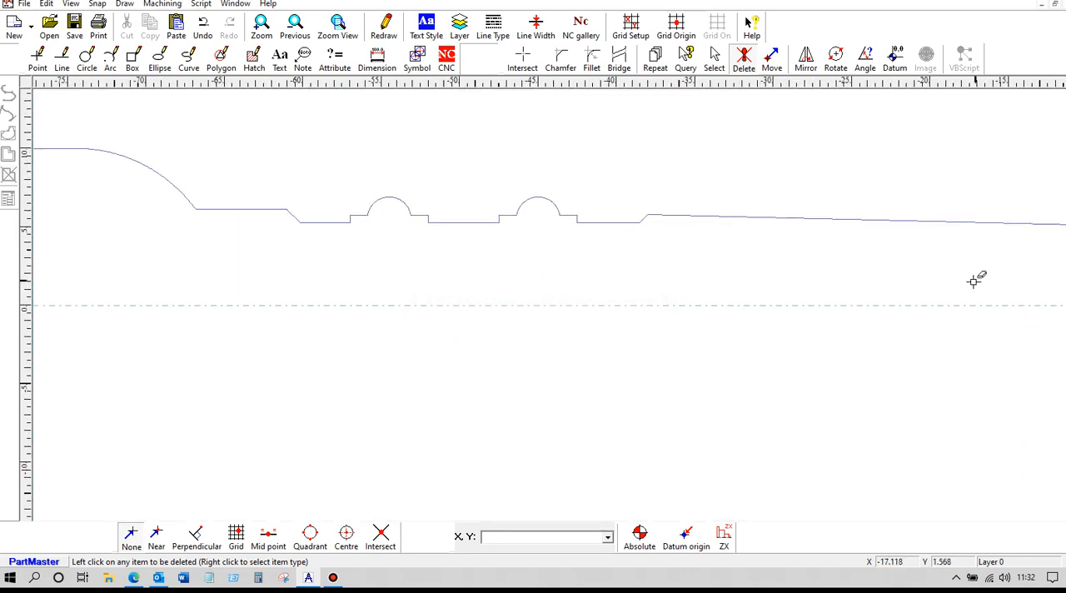
left_click_drag(587, 278, 326, 262)
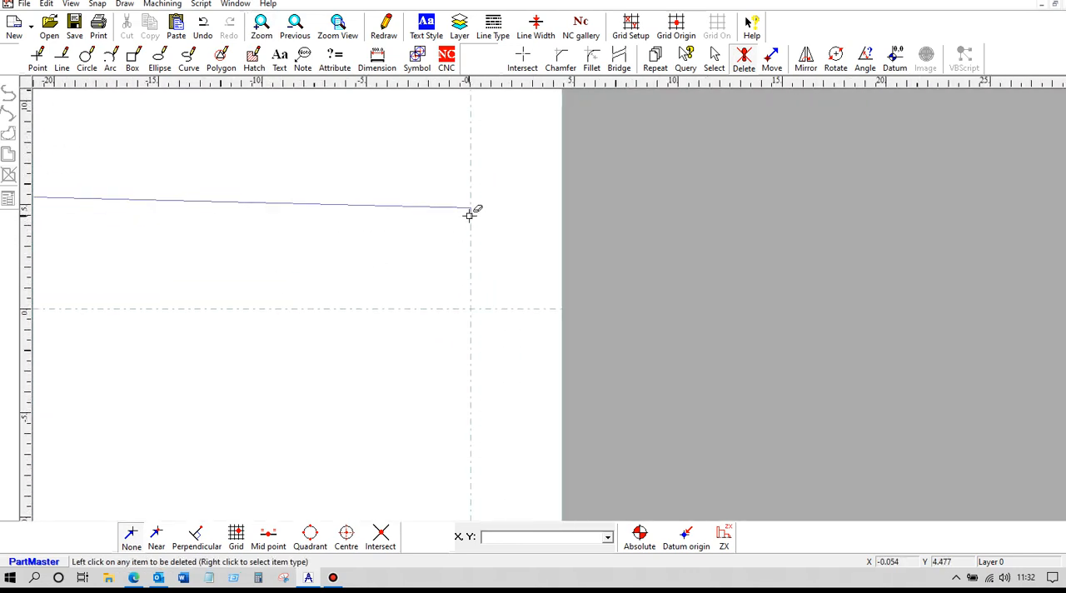
scroll(309, 258, "down", 3)
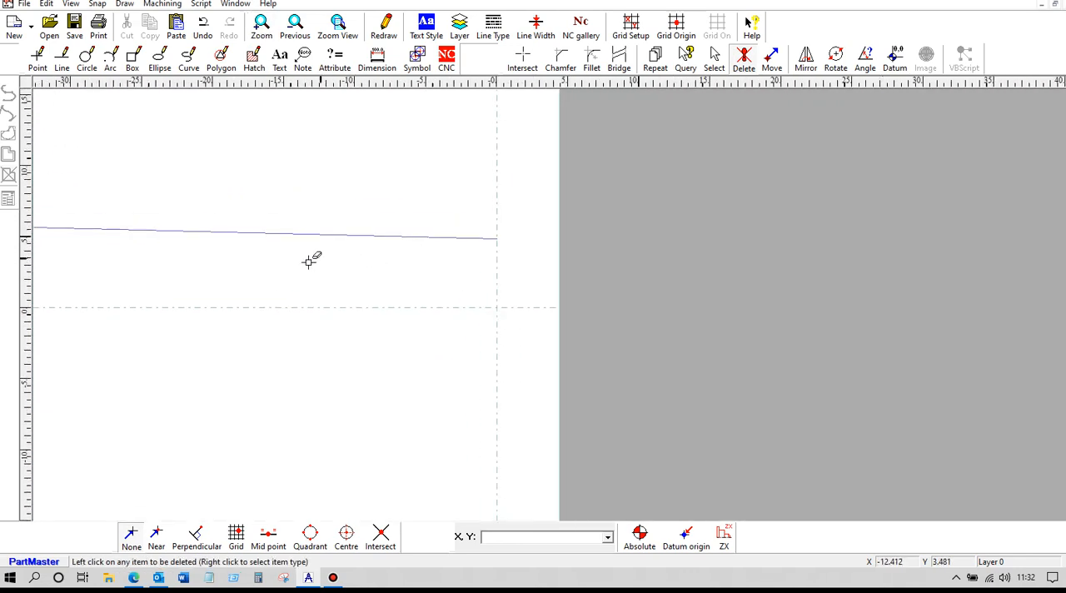
left_click_drag(508, 285, 561, 288)
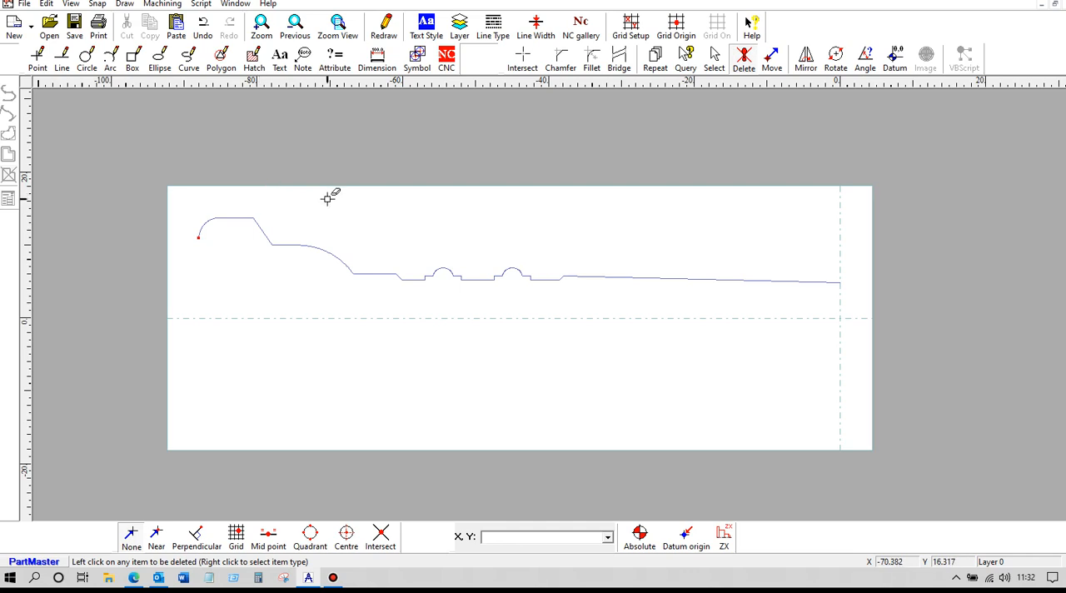
Step: Draw a horizontal orthogonal line through the datum origin at X 0, Y 0
left_click(62, 63)
left_click(10, 115)
left_click(169, 533)
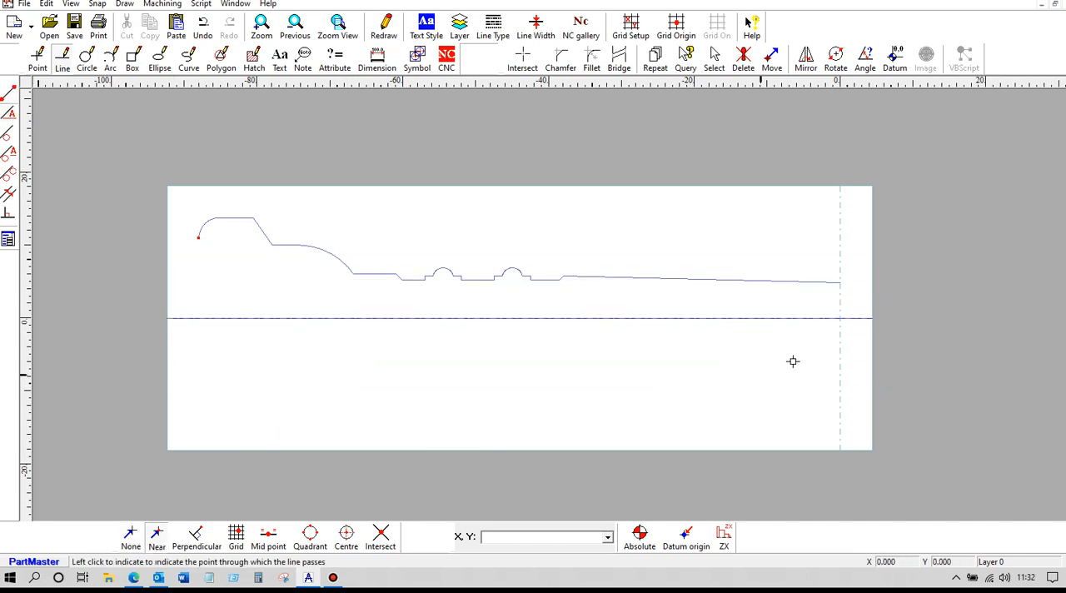
left_click(840, 320)
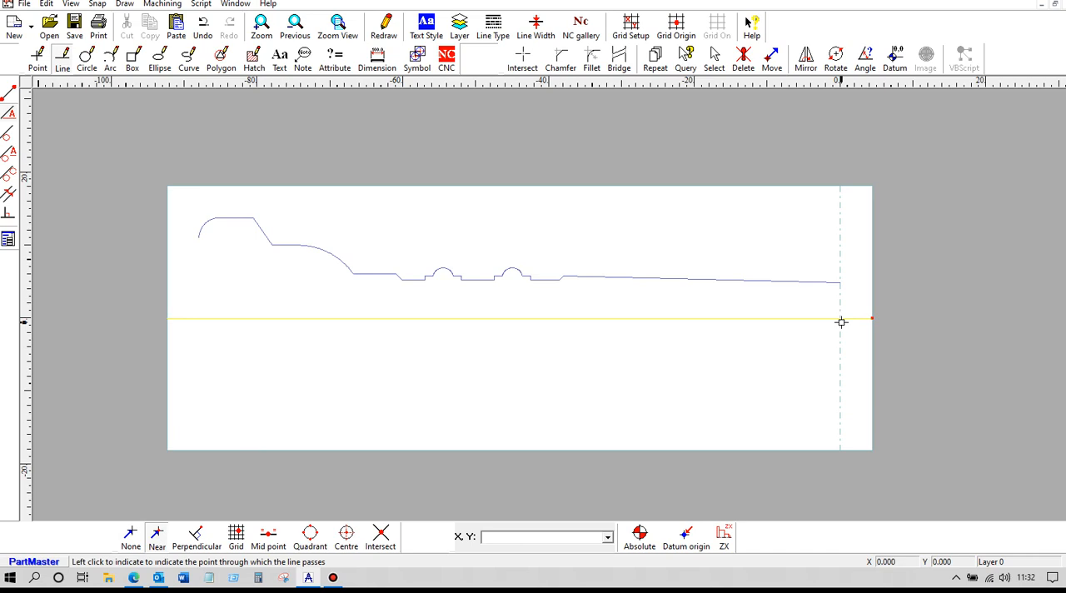
Step: Set the orthogonal line angle to 90 and draw vertical lines through the left arc's end and the taper's right end
left_click(8, 240)
type("90")
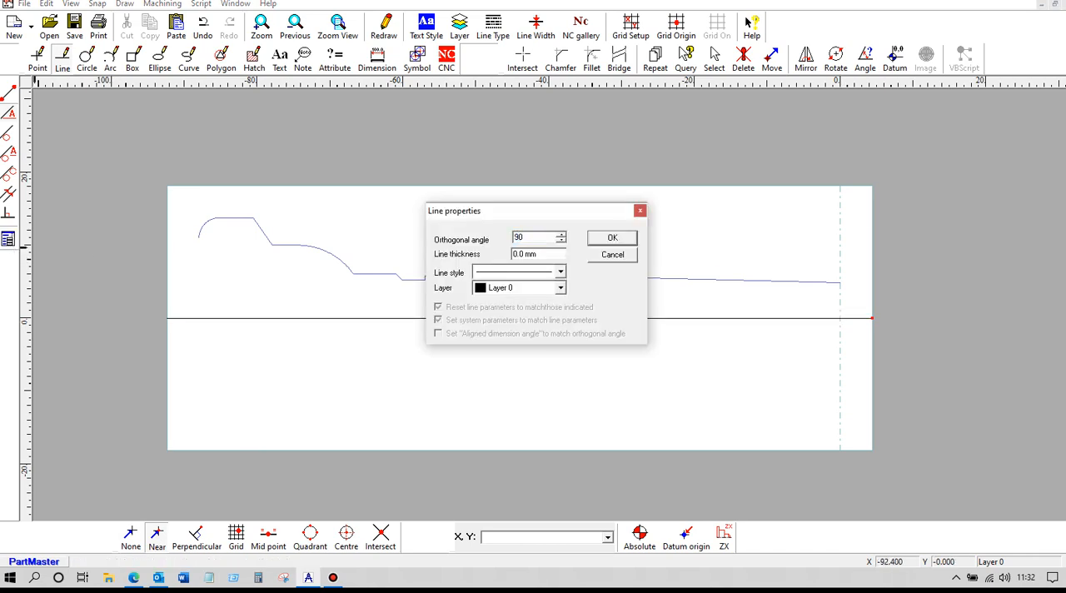
key("Return")
left_click(199, 239)
left_click(840, 293)
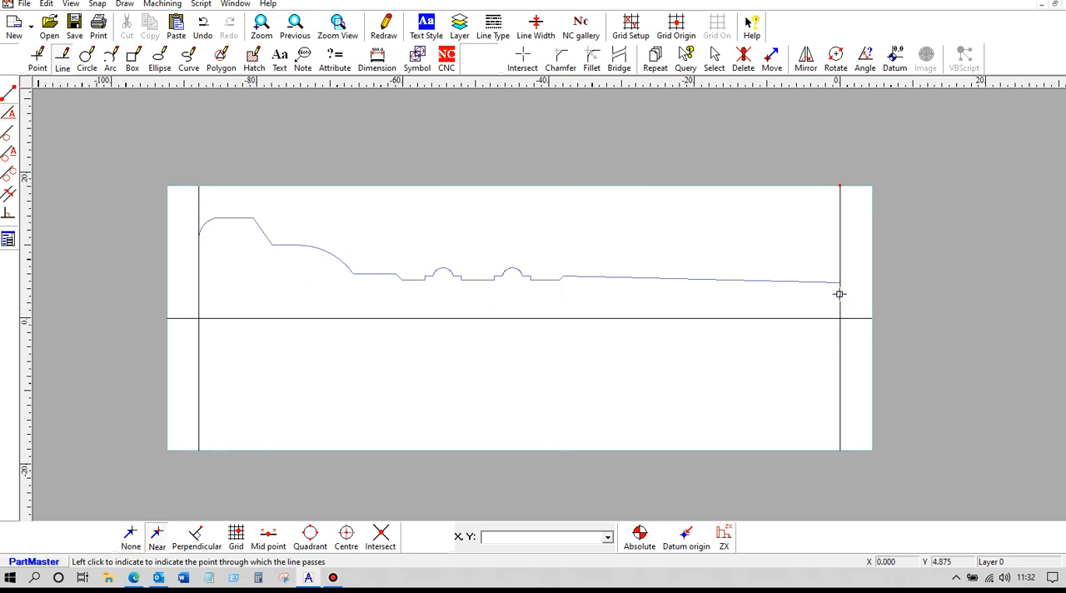
Step: Clip both vertical lines against the horizontal centreline, and clip the right one to the taper line's end
left_click(523, 58)
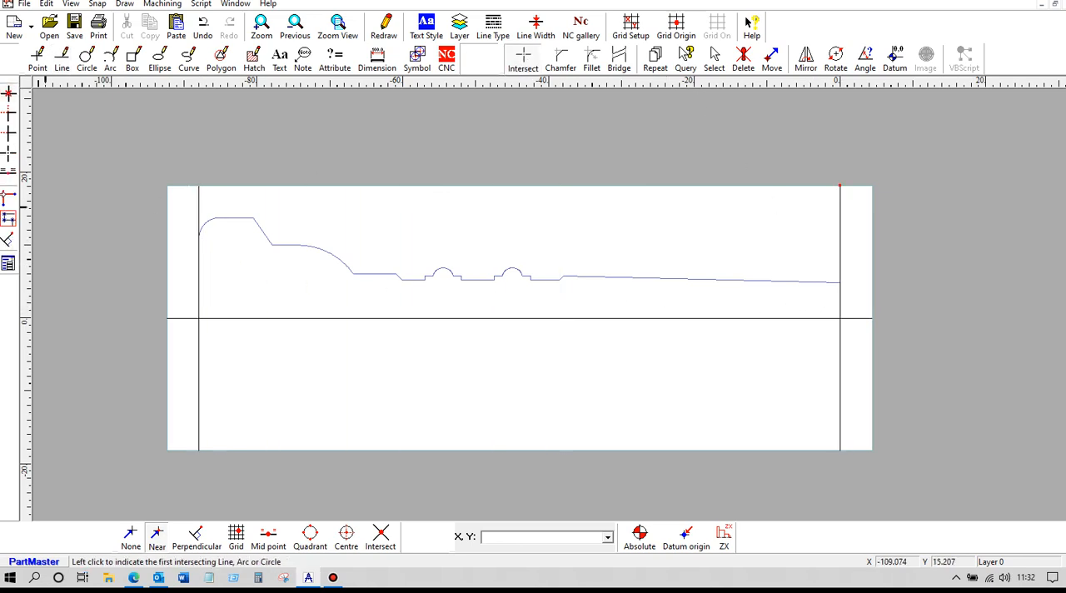
left_click(10, 117)
left_click(199, 300)
left_click(219, 318)
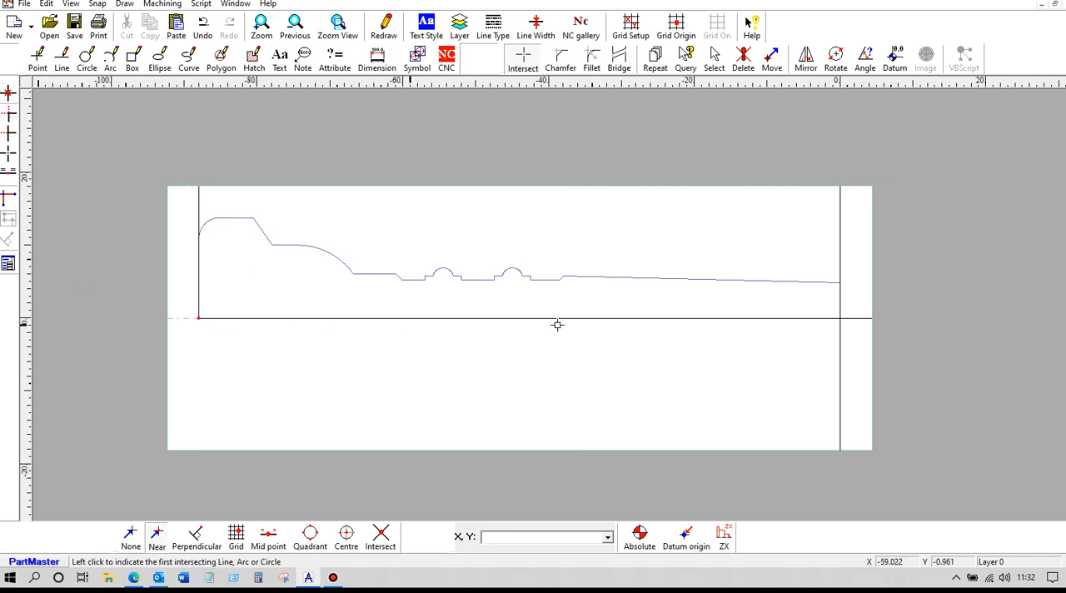
left_click(839, 305)
left_click(820, 319)
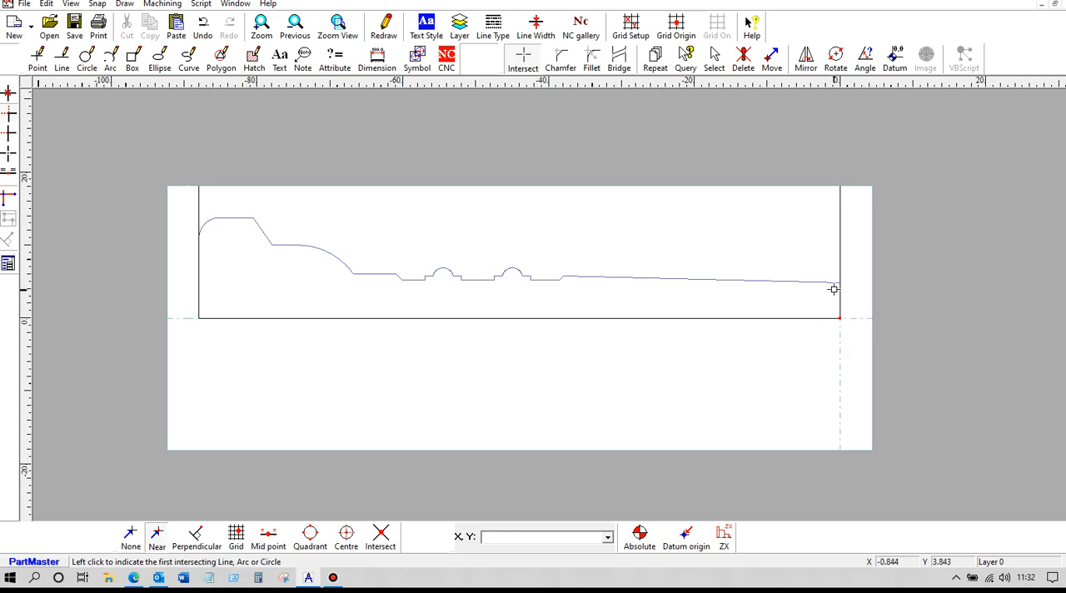
left_click(833, 283)
left_click(839, 292)
Step: Clip the left vertical line to its intersection with the rounded end's arc
left_click(199, 242)
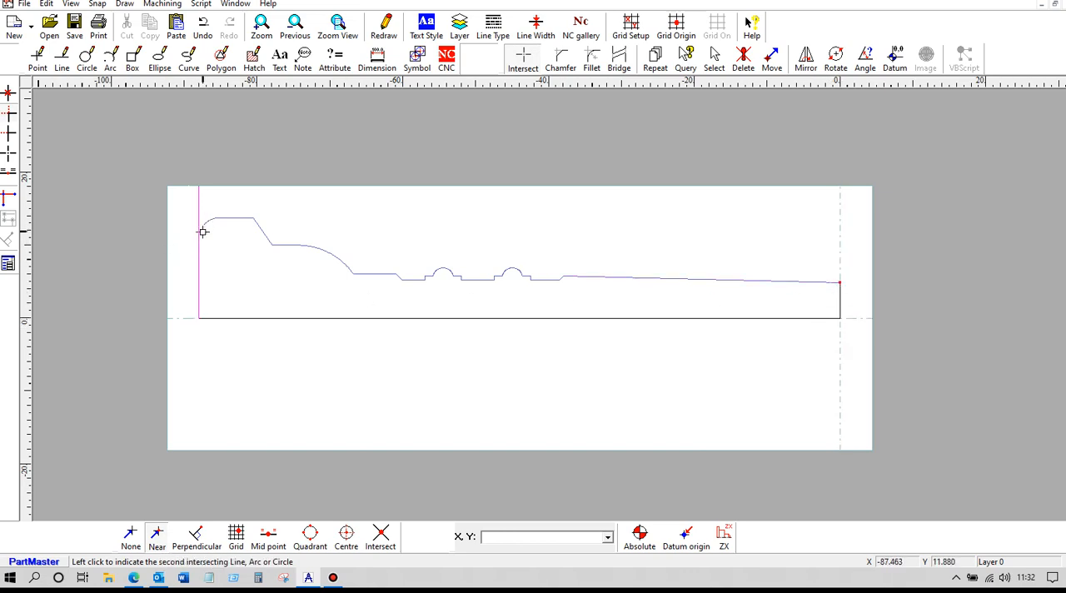
left_click(201, 229)
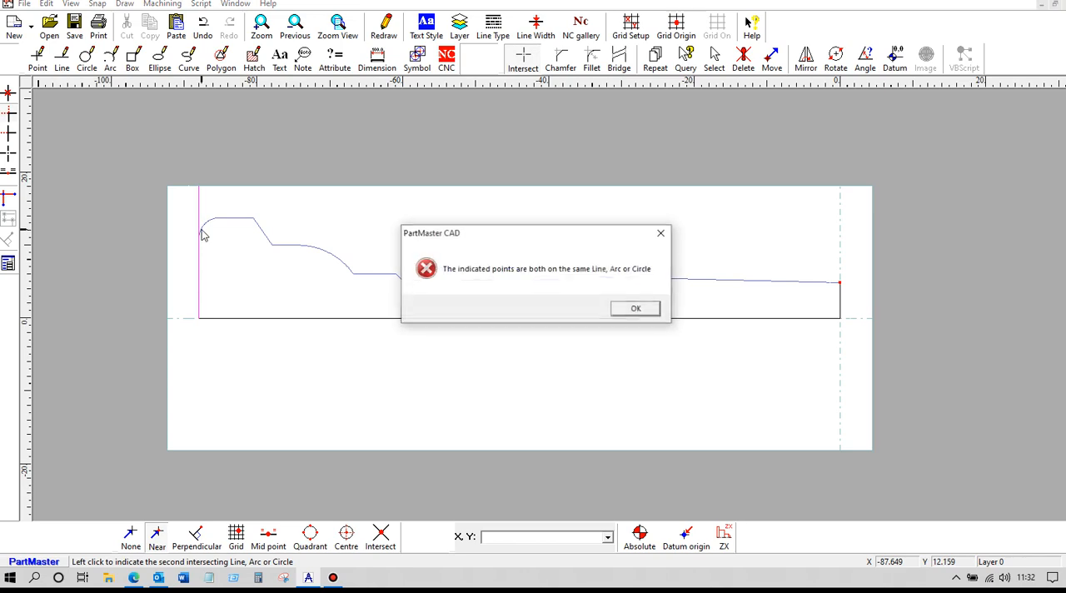
left_click(636, 309)
scroll(166, 247, "up", 5)
scroll(155, 247, "down", 1)
middle_click_drag(155, 247, 797, 364)
scroll(799, 363, "up", 5)
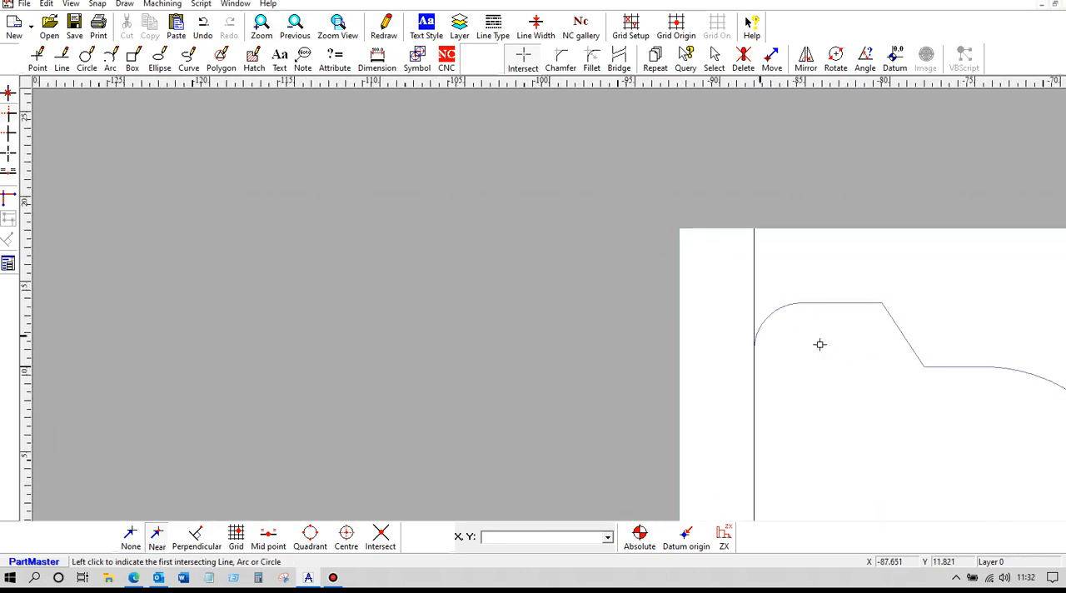
middle_click_drag(883, 359, 661, 283)
scroll(571, 278, "up", 3)
left_click(448, 210)
left_click(442, 268)
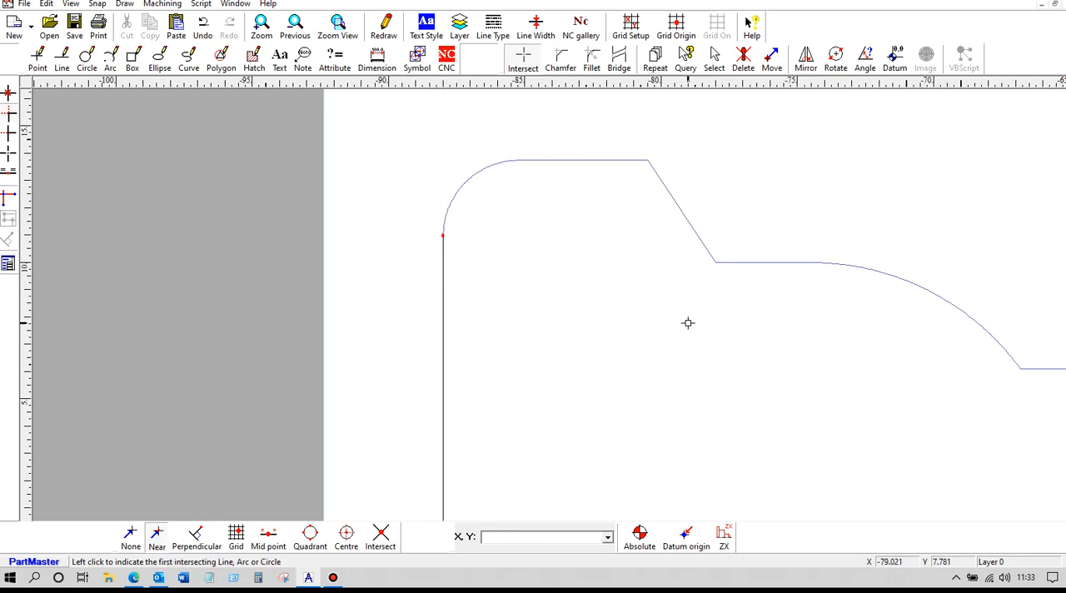
Step: Delete the horizontal line along the centreline between the two vertical lines
scroll(688, 323, "down", 4)
scroll(939, 355, "down", 1)
middle_click_drag(928, 355, 658, 320)
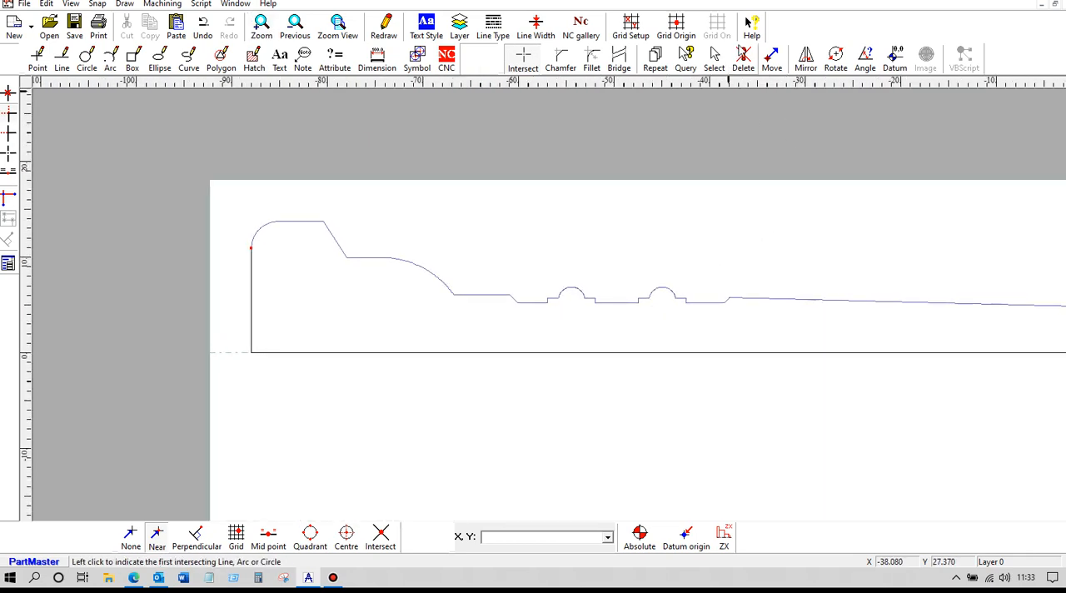
left_click(743, 59)
left_click(746, 351)
Step: Create an open NC profile on the NC Contours layer from the right vertical line's lower end to the left vertical line's lower end
scroll(679, 354, "down", 2)
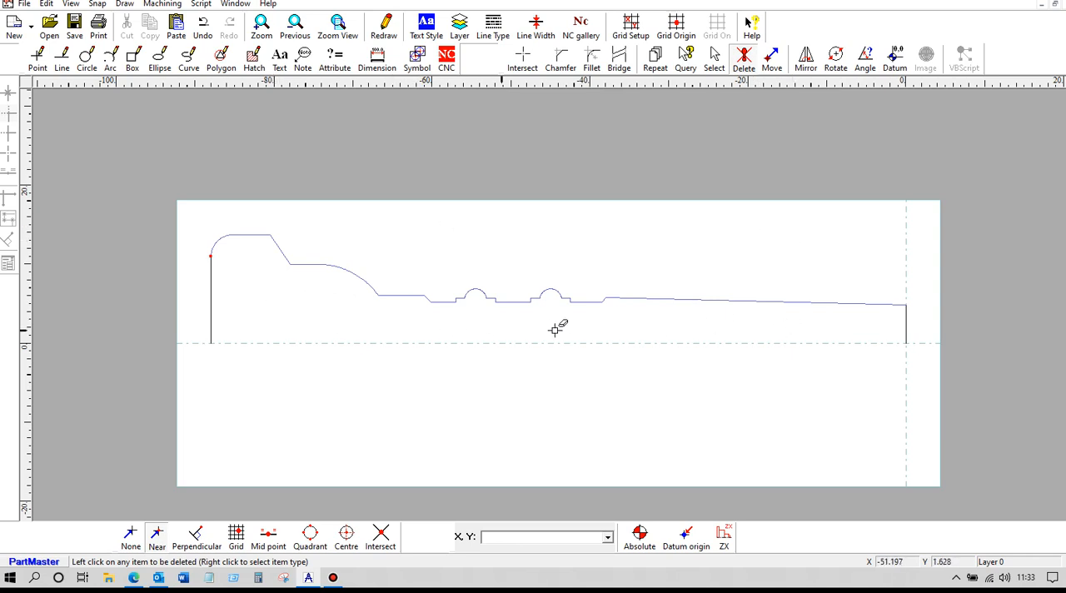
left_click(447, 60)
left_click(7, 135)
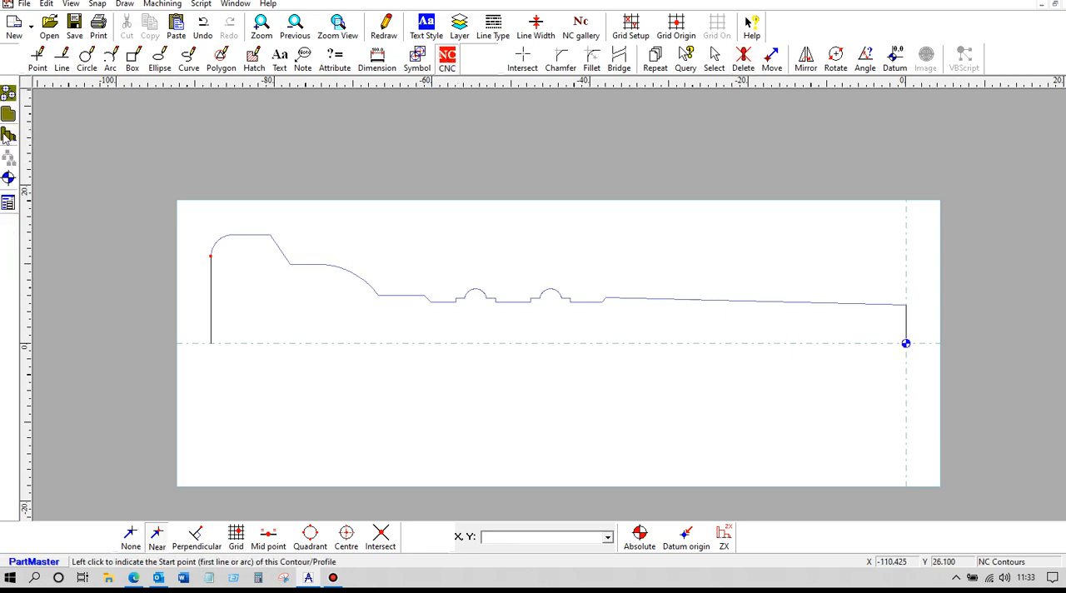
left_click(906, 340)
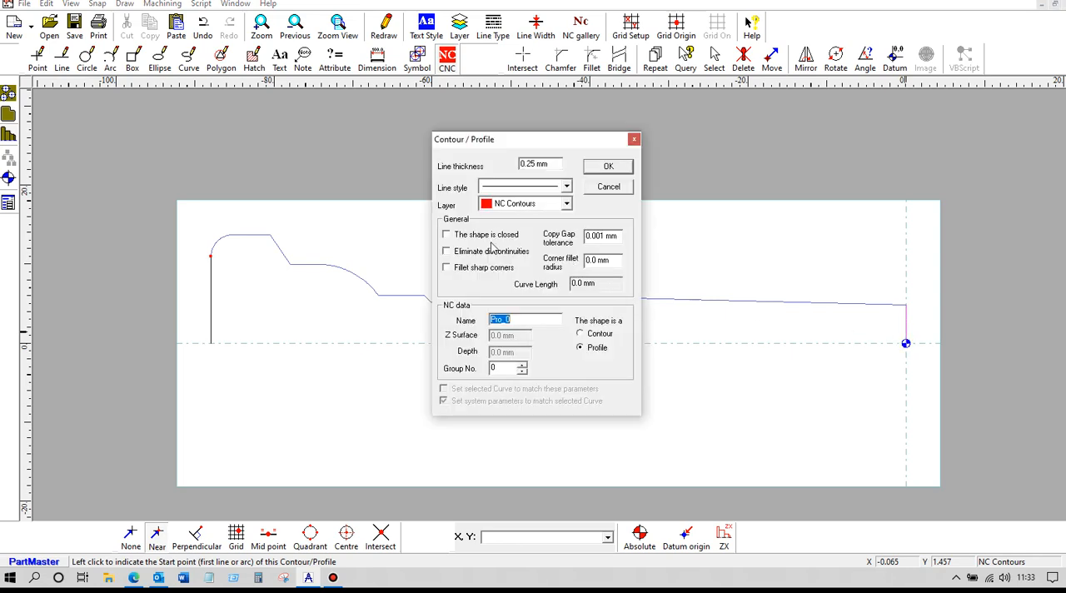
left_click(607, 167)
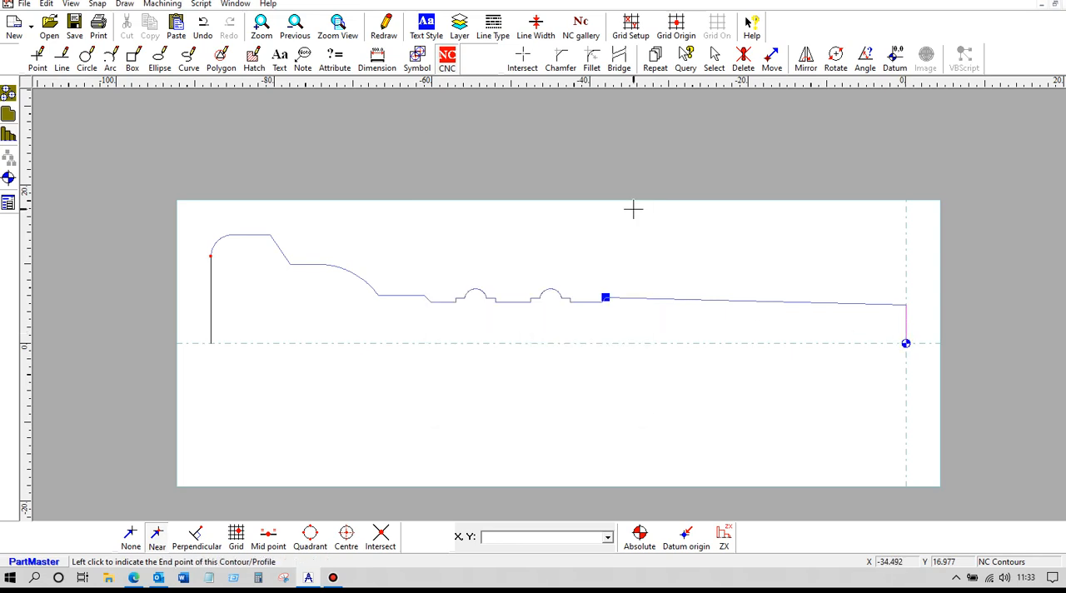
left_click(211, 343)
left_click(567, 310)
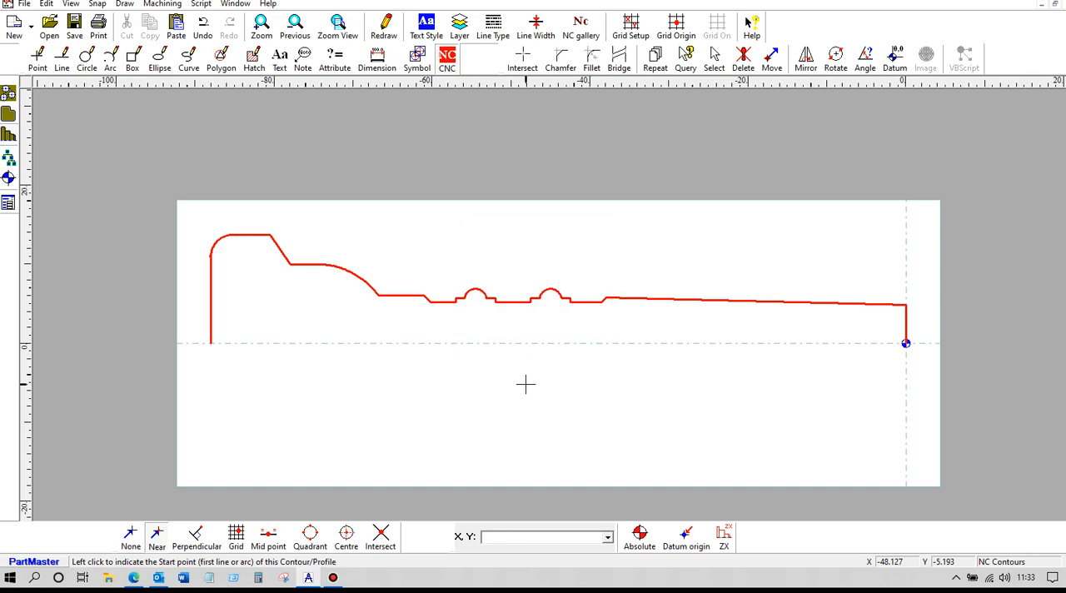
Step: Save the drawing with the finished half-profile as a new file named round1C169-outa
left_click(25, 4)
left_click(52, 97)
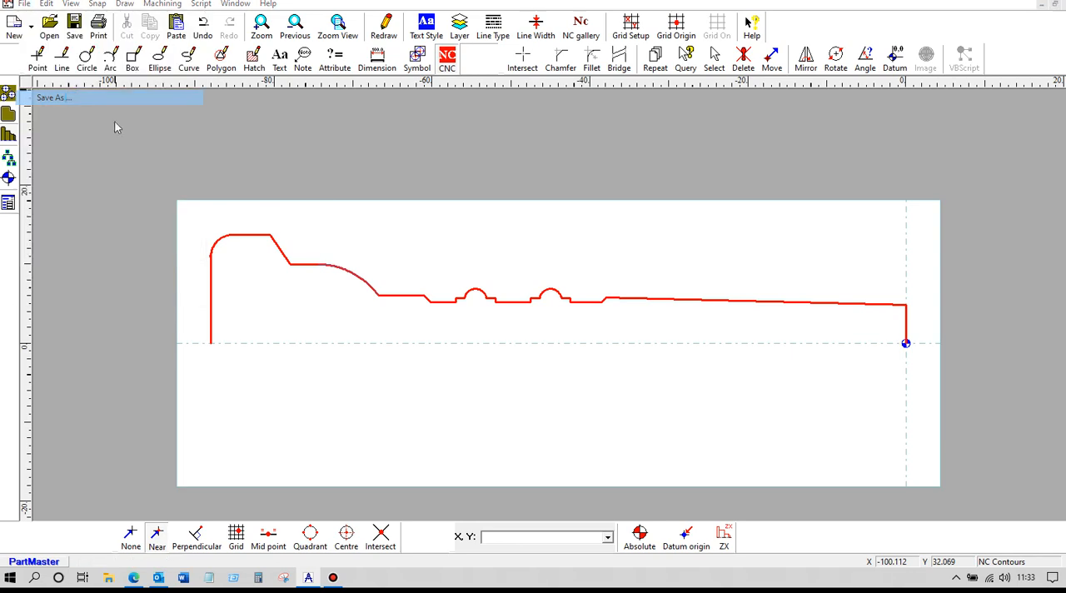
left_click(531, 381)
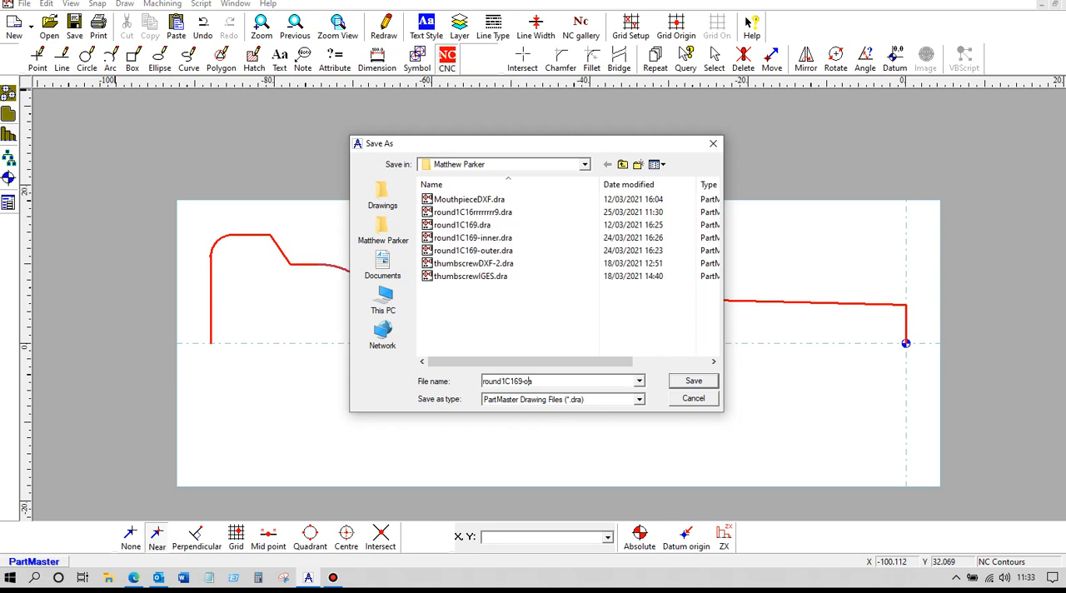
left_click(683, 385)
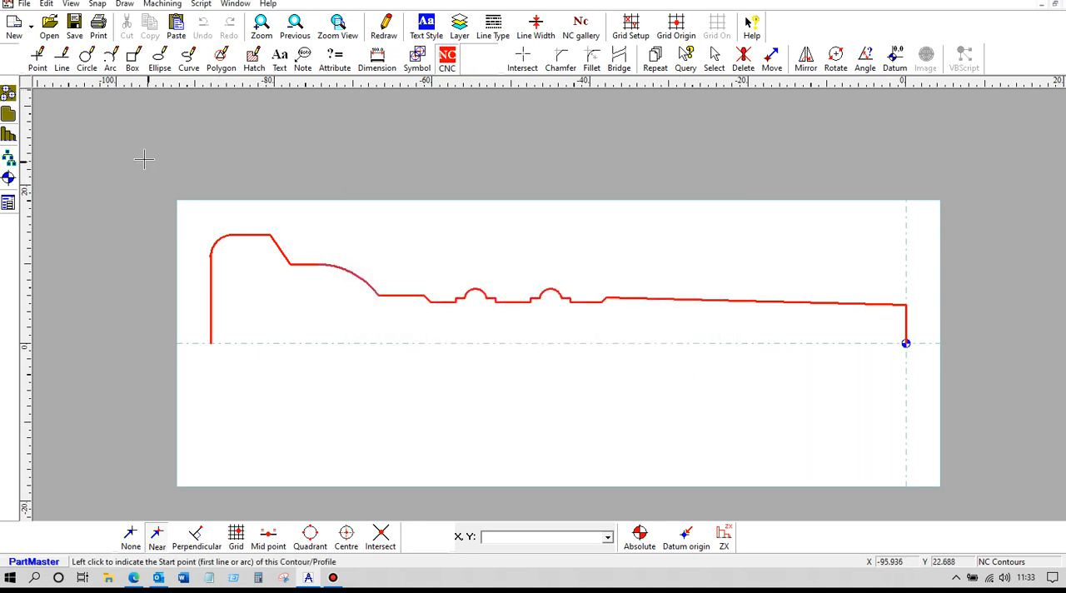
Step: Open the original recent drawing round1C169.dra with the closed part contour
left_click(32, 28)
left_click(25, 4)
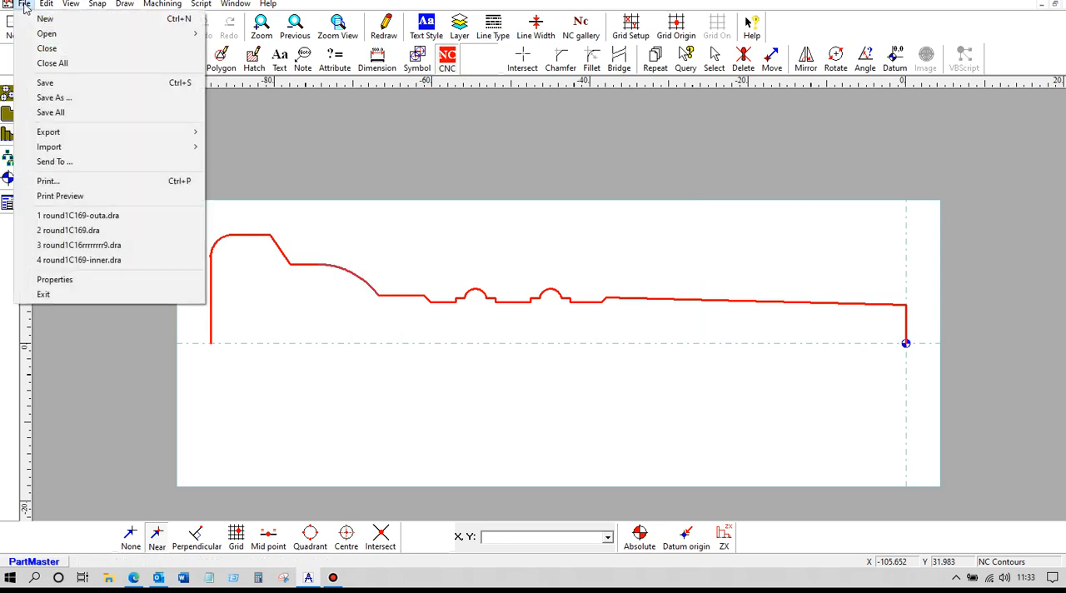
left_click(84, 233)
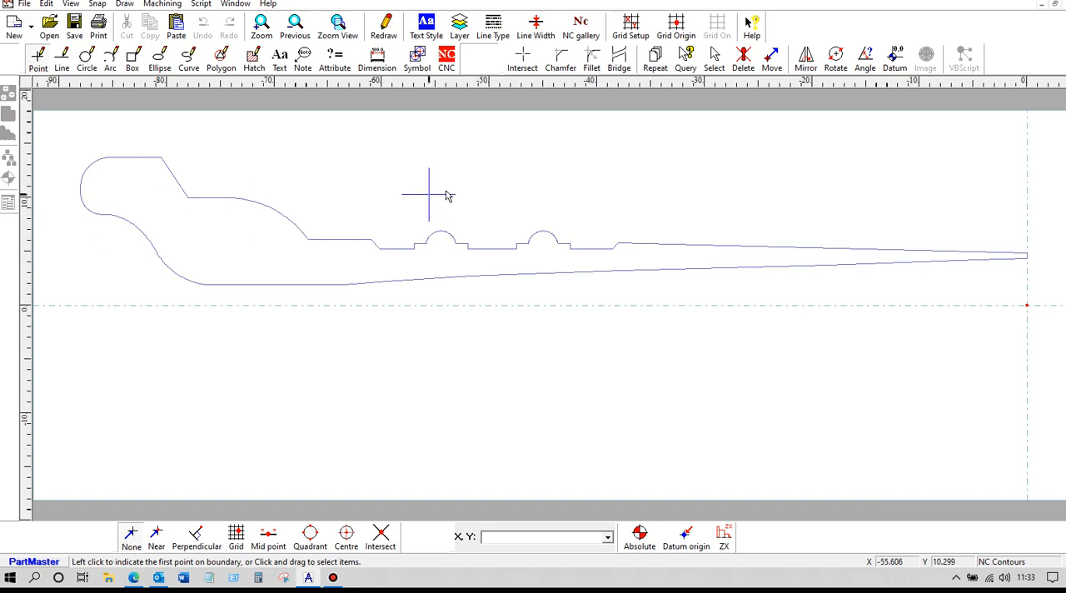
Step: Try to area-select the upper part of the contour's rounded end
left_click(714, 63)
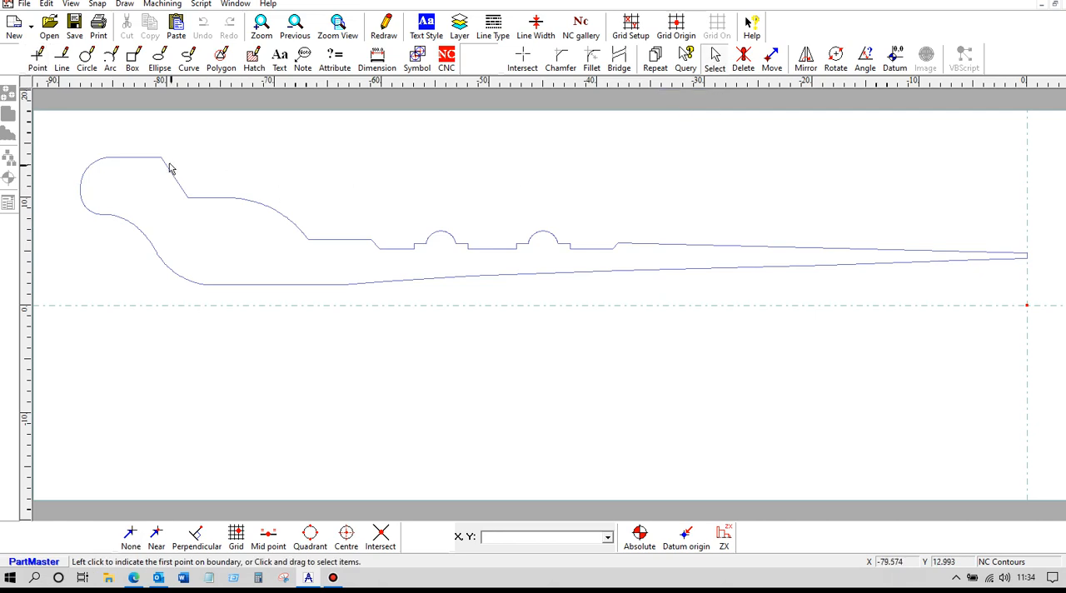
left_click_drag(61, 147, 297, 217)
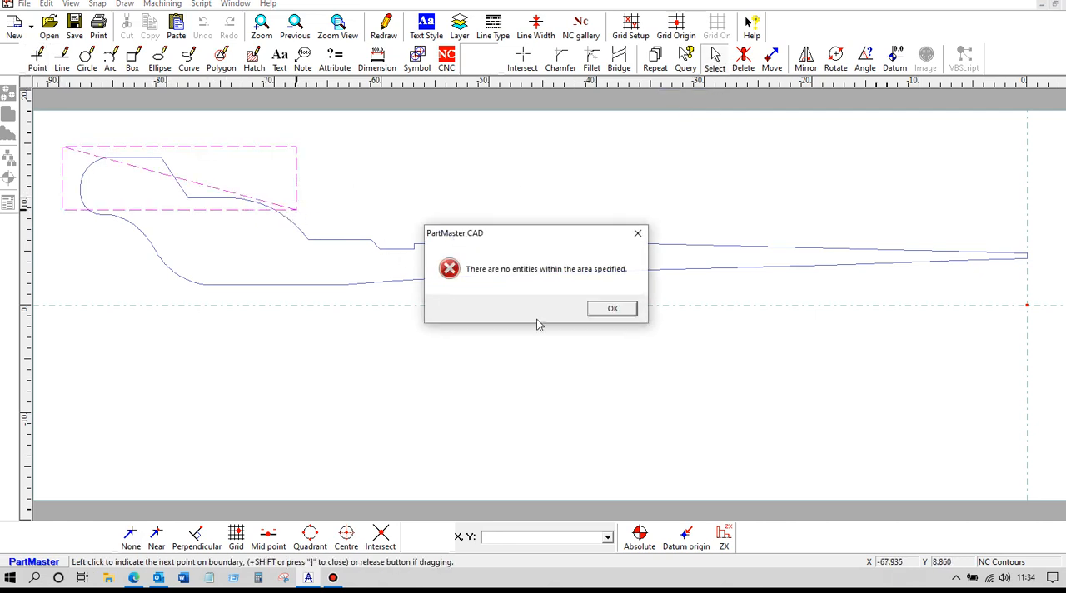
left_click(611, 308)
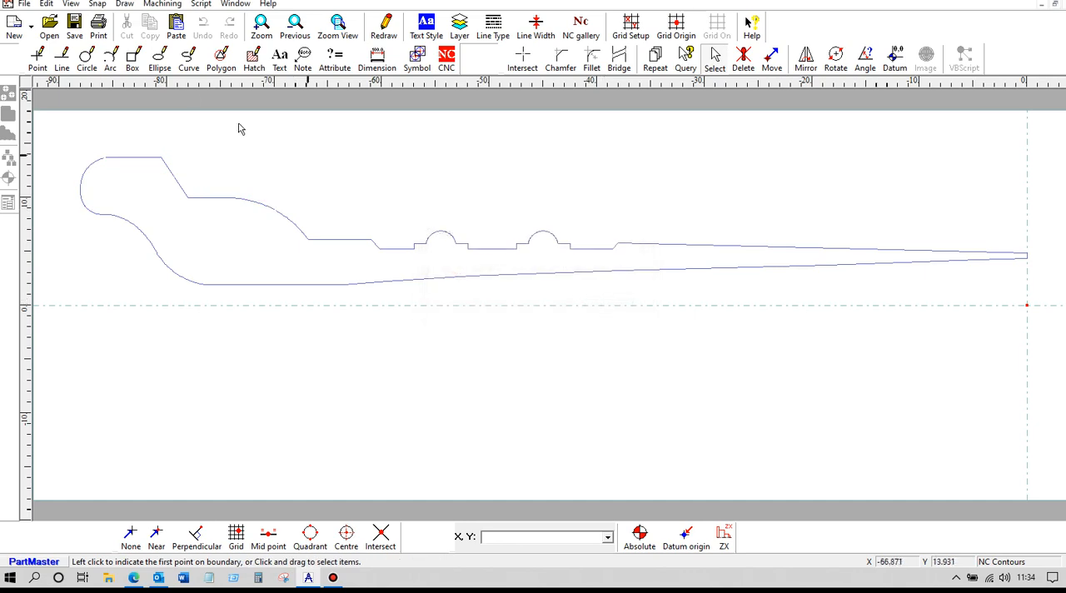
Step: Convert the closed contour into separate lines and arcs
left_click(189, 60)
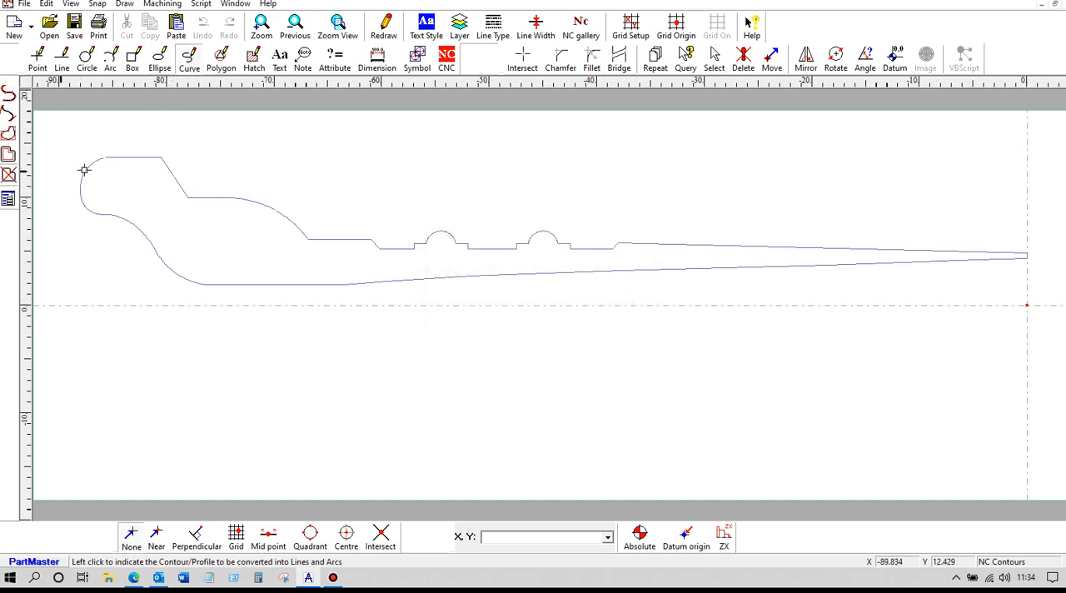
left_click(125, 159)
left_click(569, 308)
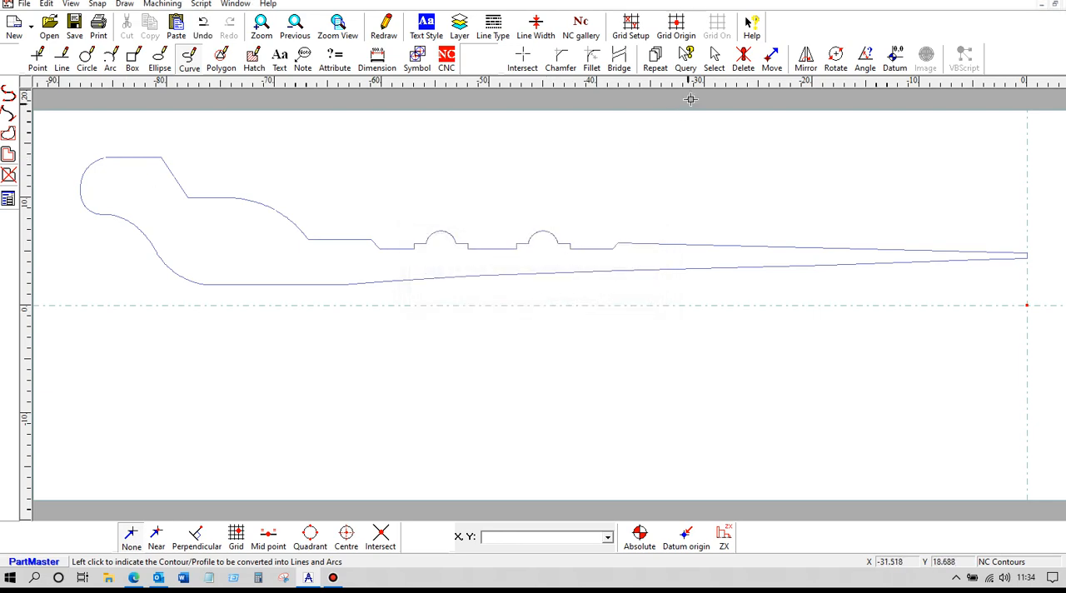
Step: Delete the contour's outer outline, from the rounded end's upper arc across the two beads to the upper taper line
left_click(714, 60)
left_click_drag(69, 139, 220, 201)
key("Delete")
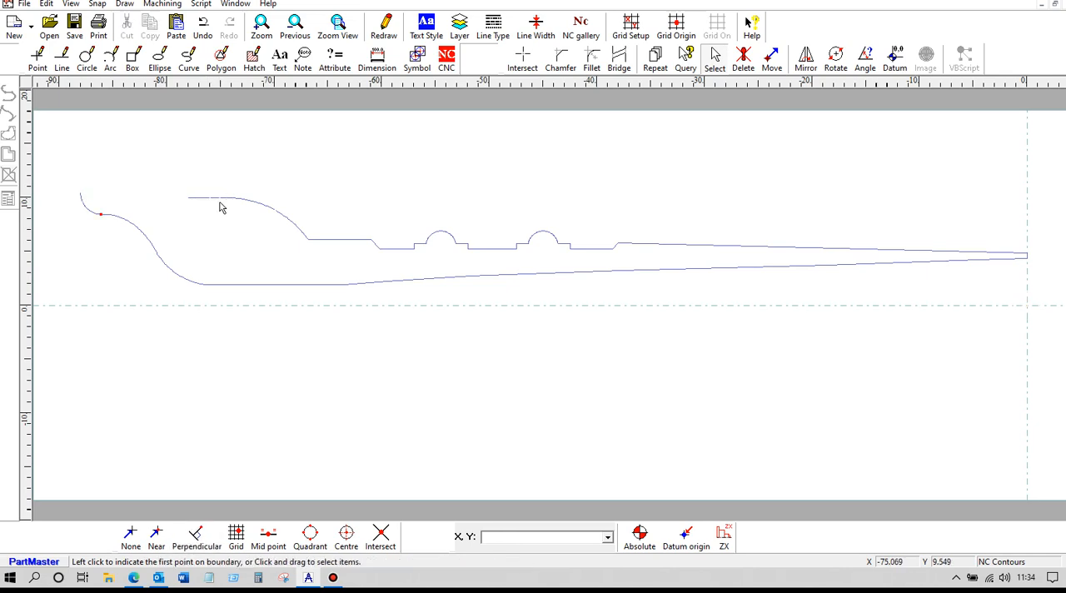
left_click_drag(170, 176, 650, 263)
key("Delete")
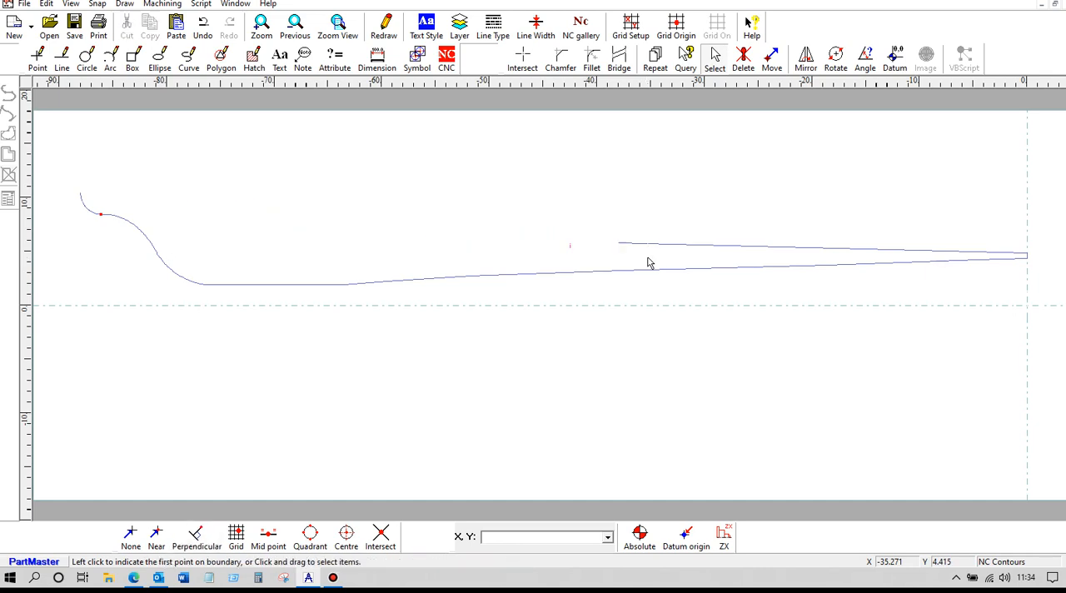
left_click_drag(548, 212, 1035, 262)
key("Delete")
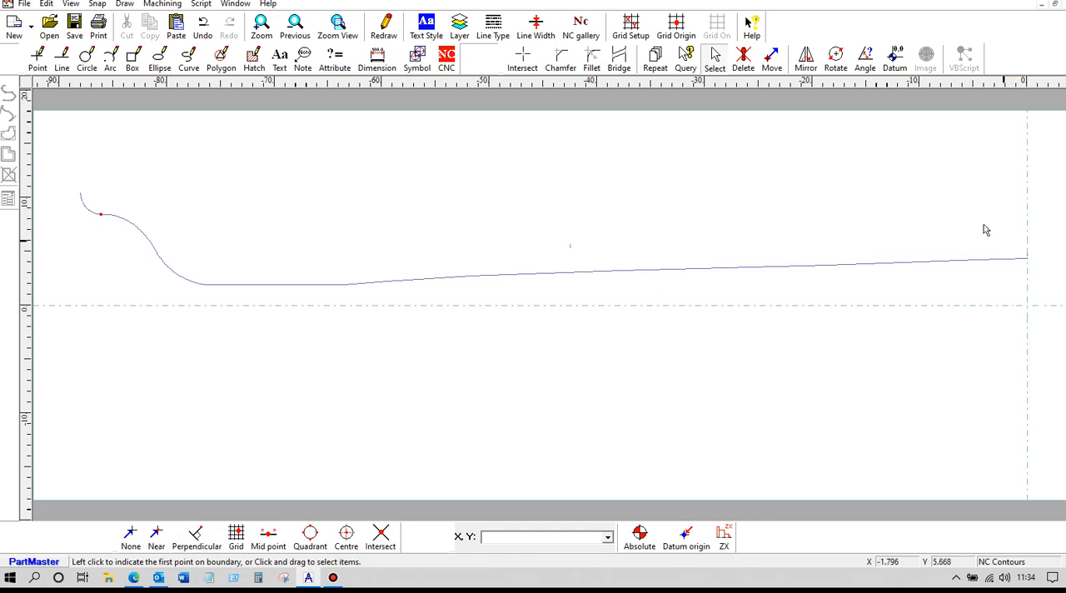
Step: Delete the short leftover vertical line at the right end of the inner contour
left_click(743, 60)
mouse_move(991, 297)
middle_mouse_down()
mouse_move(597, 221)
mouse_move(406, 202)
middle_mouse_up()
scroll(406, 203, "up", 2)
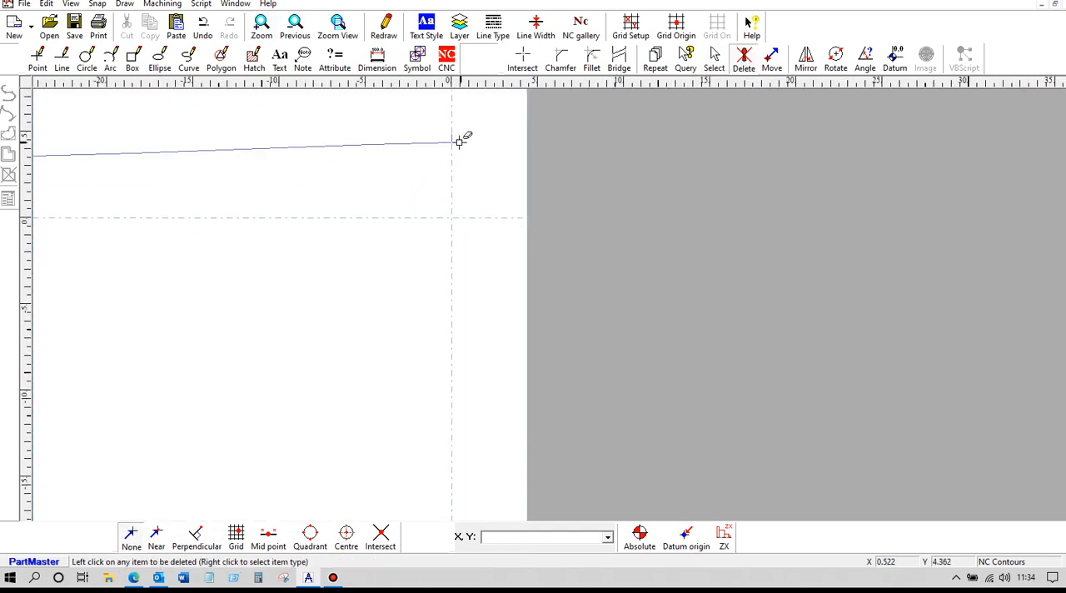
scroll(282, 186, "down", 5)
middle_click_drag(271, 190, 611, 237)
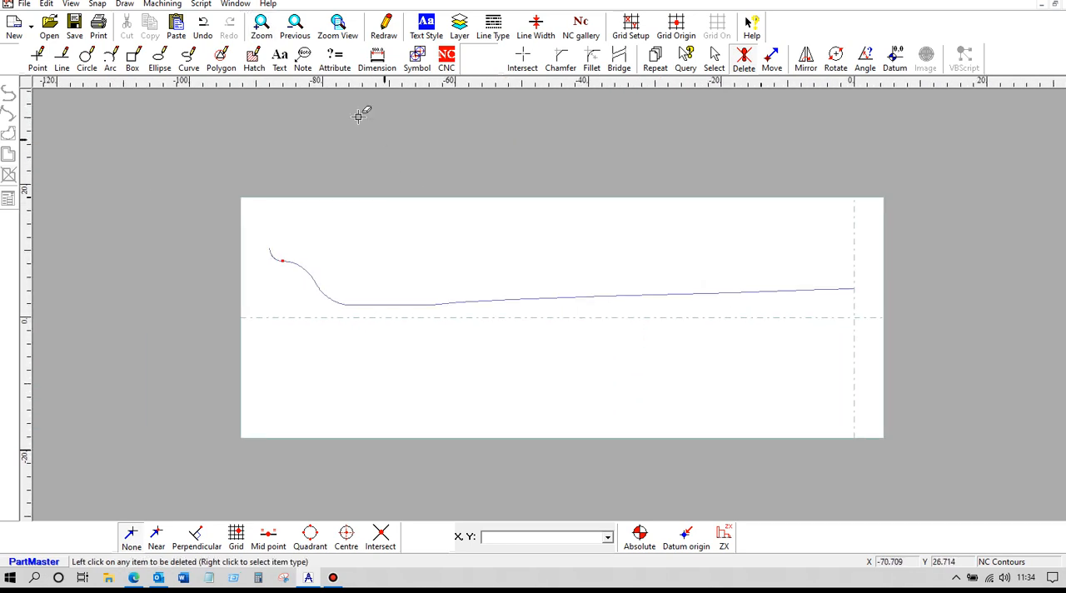
Step: Draw a full-width horizontal line above the inner contour at about Y 12.7
left_click(63, 60)
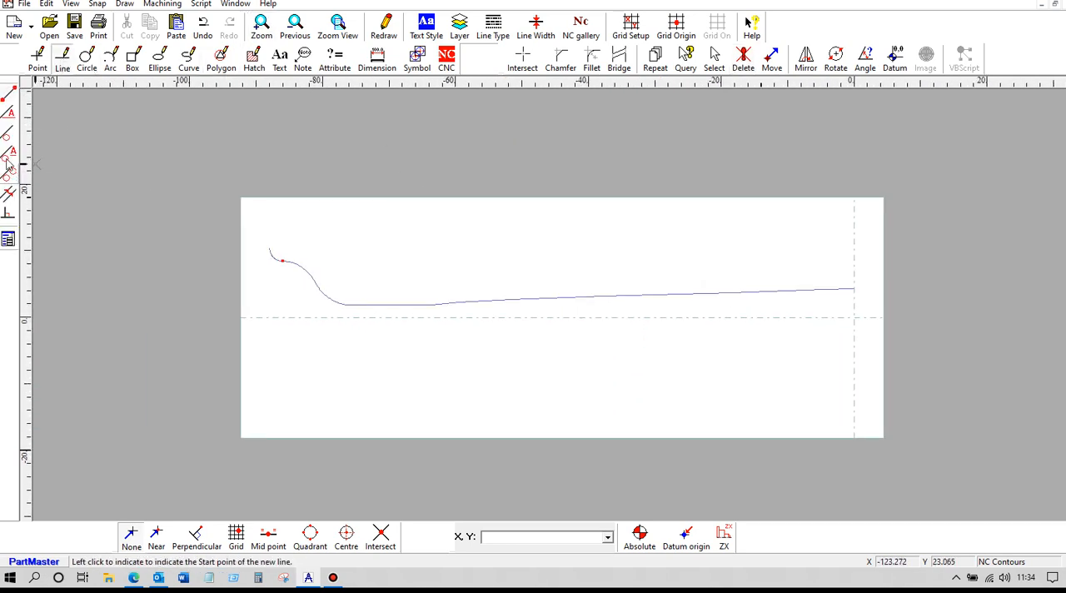
left_click(8, 114)
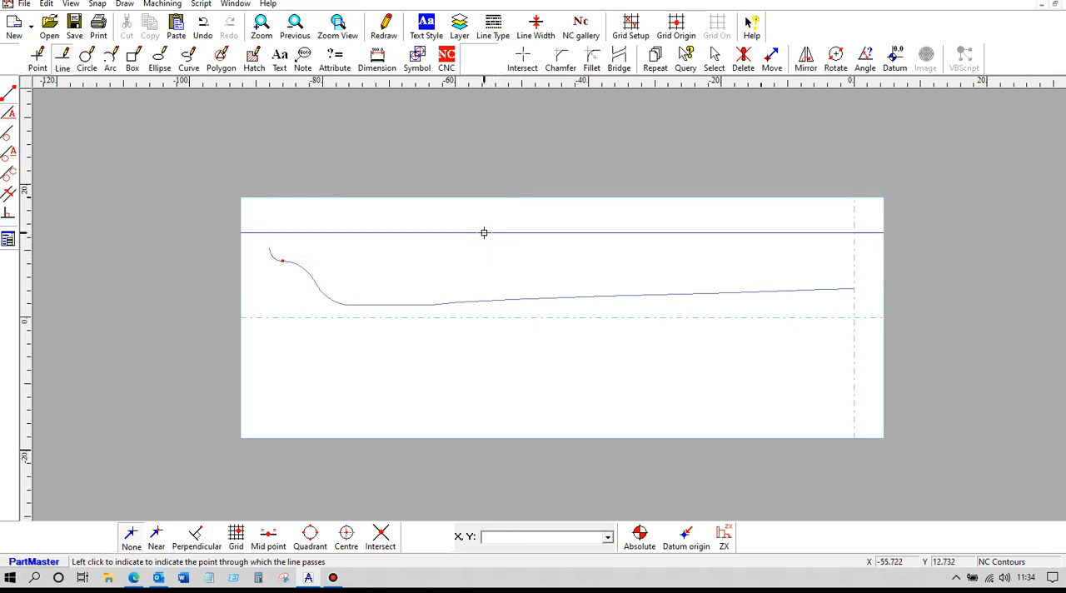
left_click(484, 233)
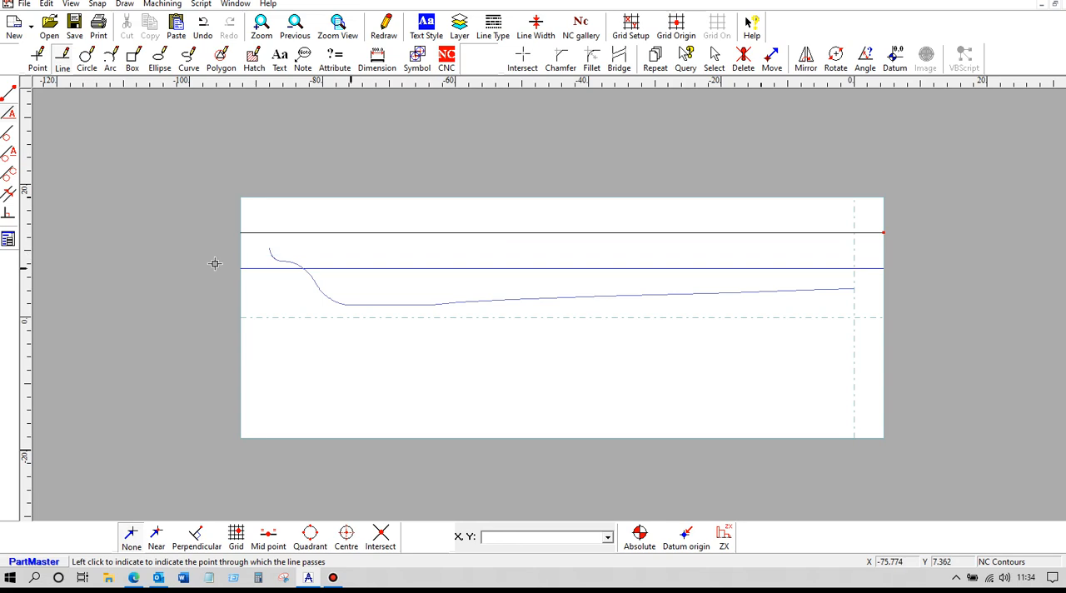
Step: Set the line angle to 90 and draw vertical lines through the left and right ends of the inner contour
left_click(9, 240)
type("90")
key("Return")
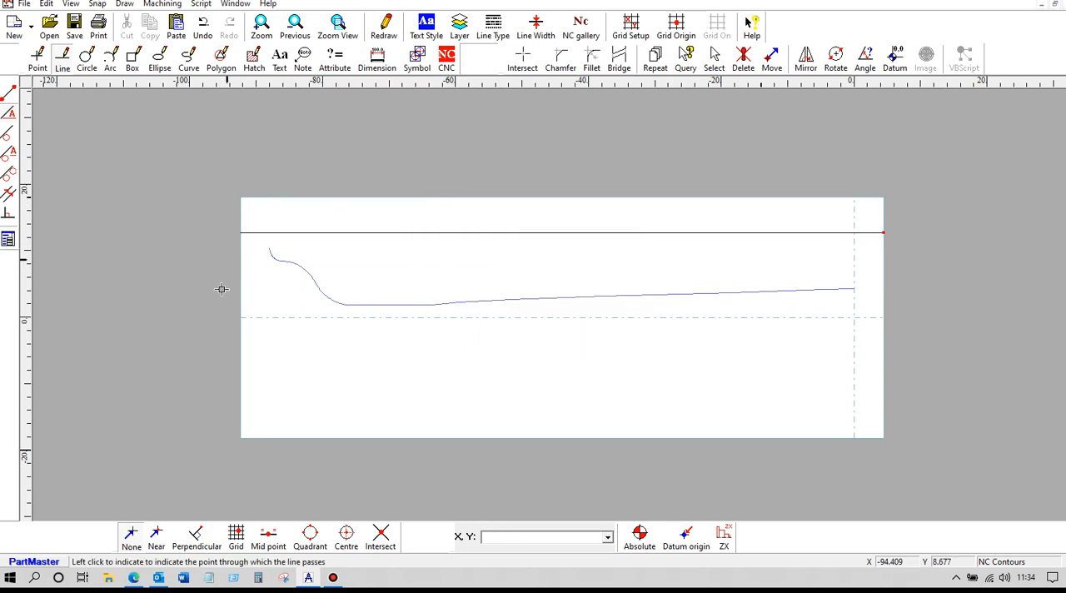
left_click(157, 534)
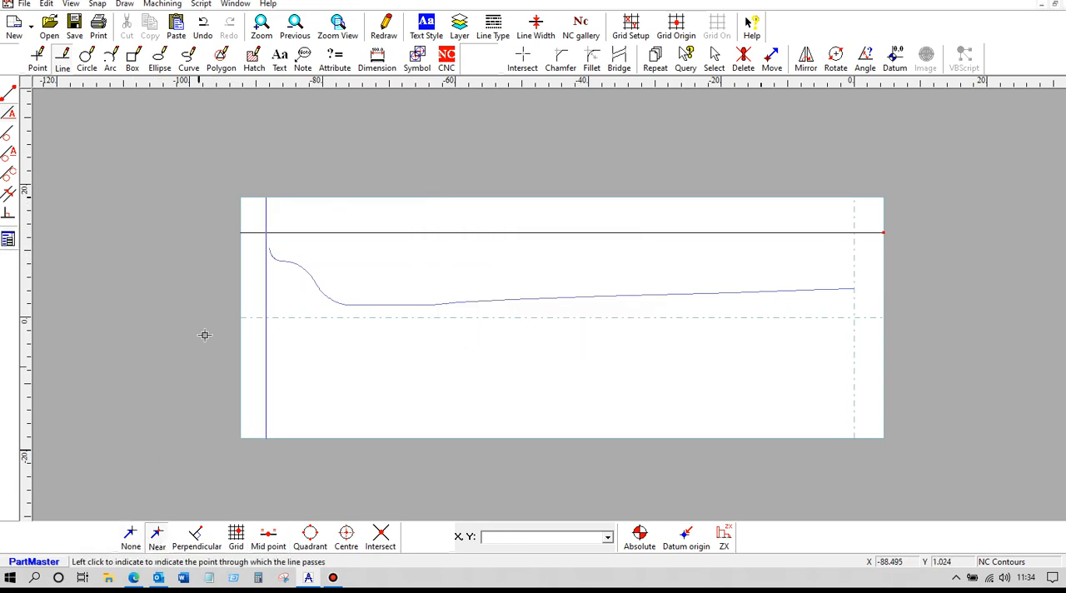
left_click(262, 248)
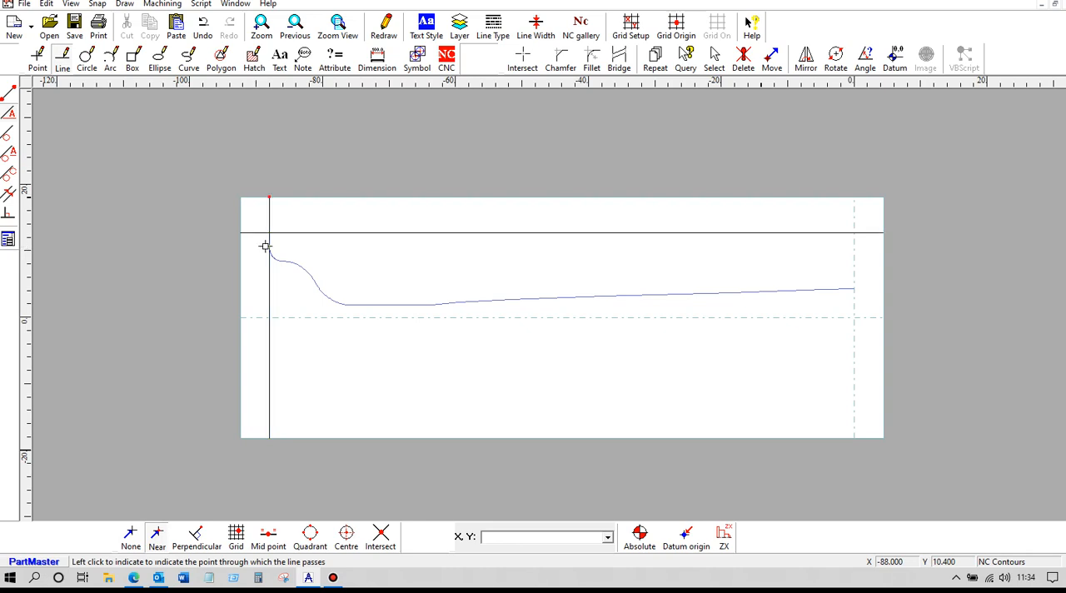
left_click(857, 284)
Step: Try to clip the left vertical line against the horizontal line, and undo the result
left_click(523, 58)
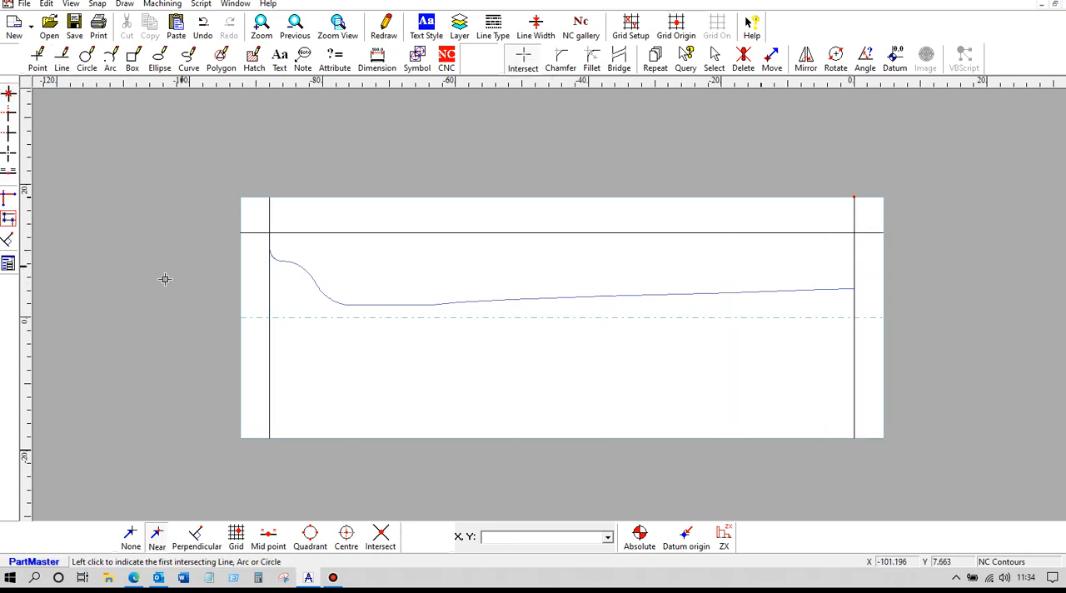
left_click(270, 240)
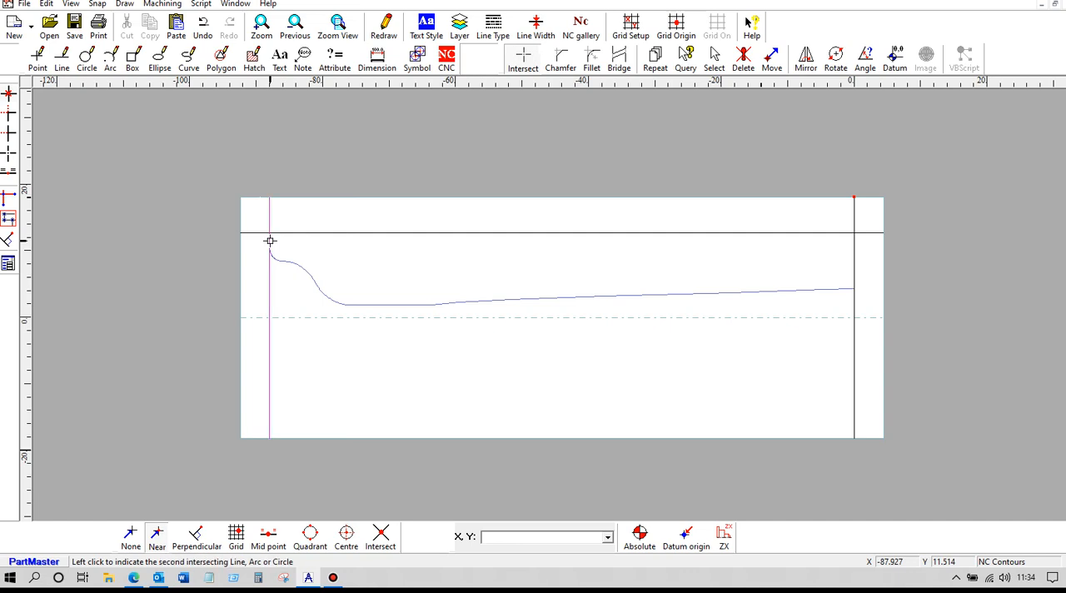
left_click(279, 234)
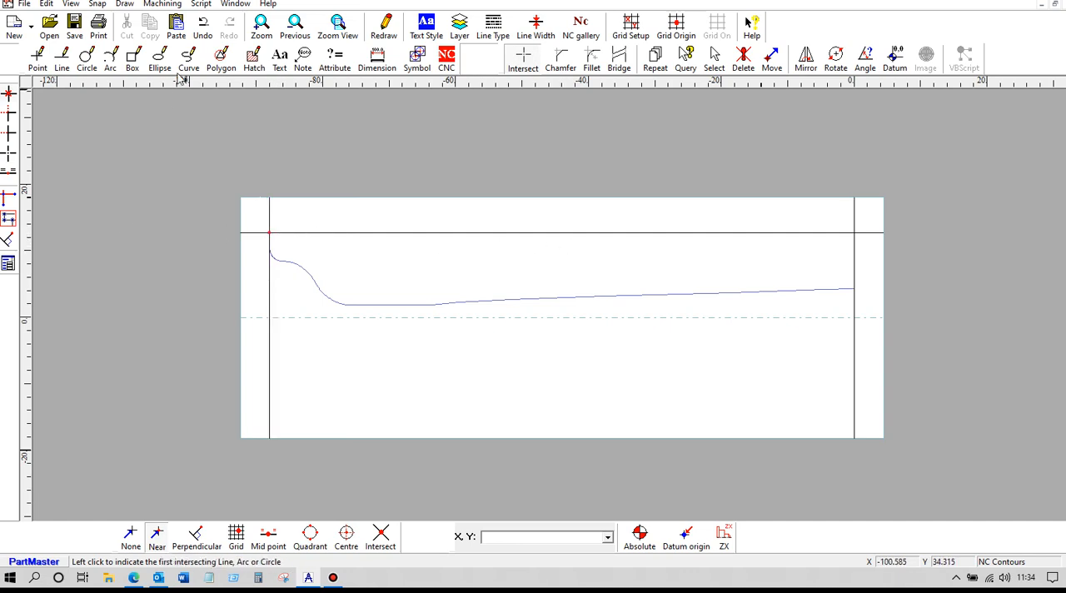
left_click(202, 25)
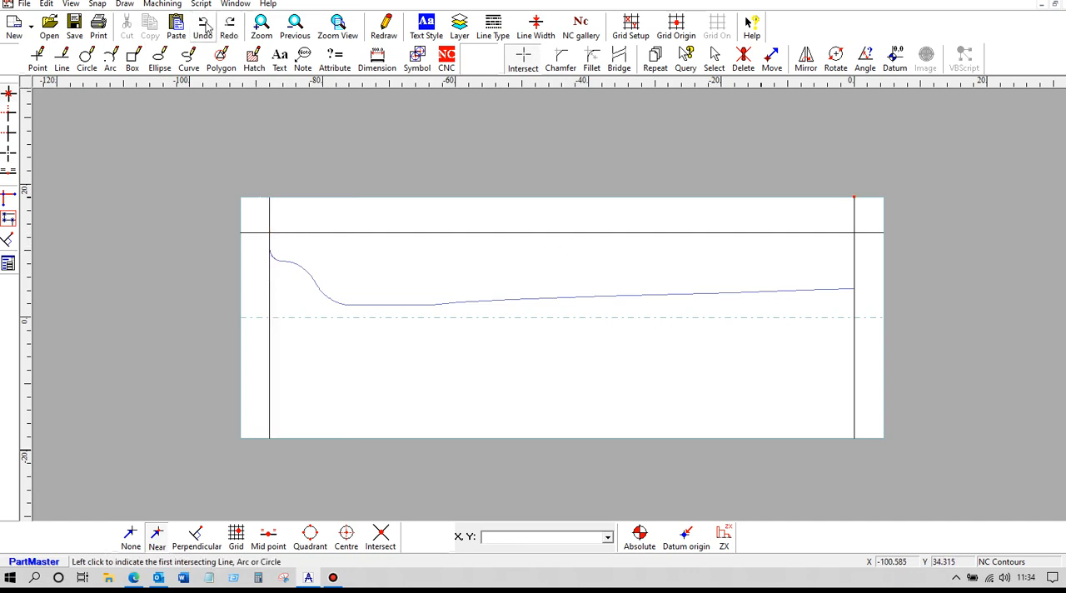
Step: Clip both ends of the horizontal line against the left and right vertical lines to form the two upper corners
left_click(8, 115)
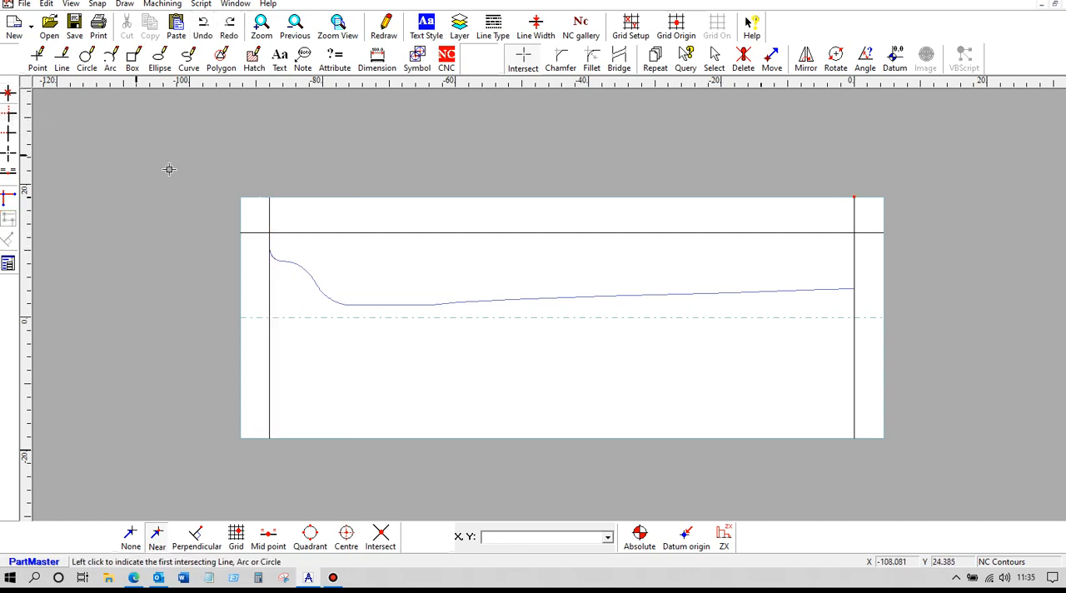
left_click(271, 243)
left_click(284, 234)
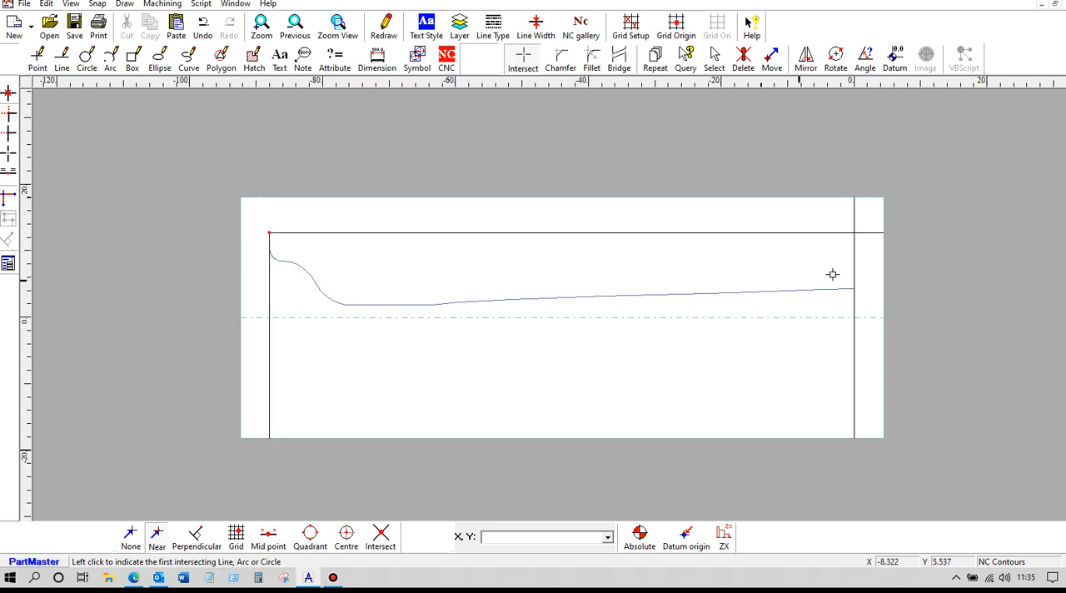
left_click(843, 233)
left_click(854, 240)
Step: Clip the right vertical line to the inner taper's end and the left one to the rounded arc's end
left_click(856, 275)
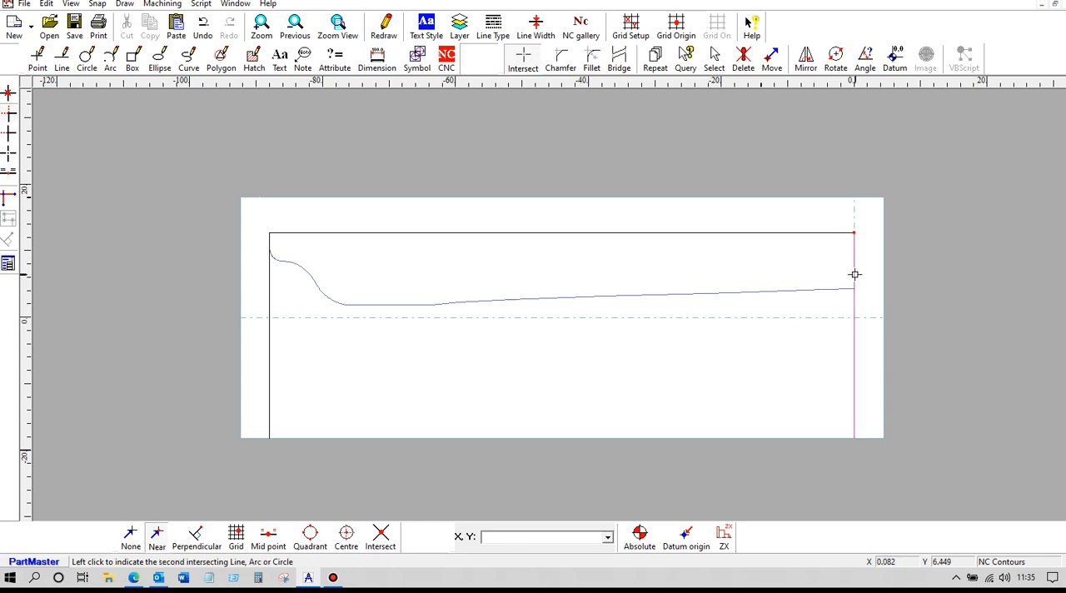
left_click(850, 288)
scroll(382, 263, "up", 5)
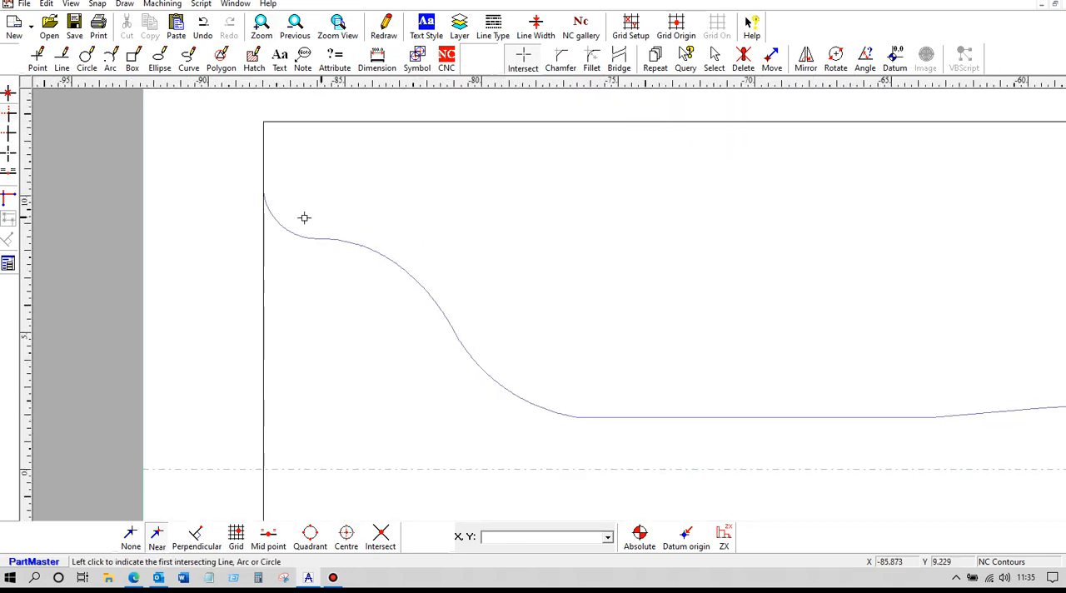
left_click(265, 202)
left_click(265, 173)
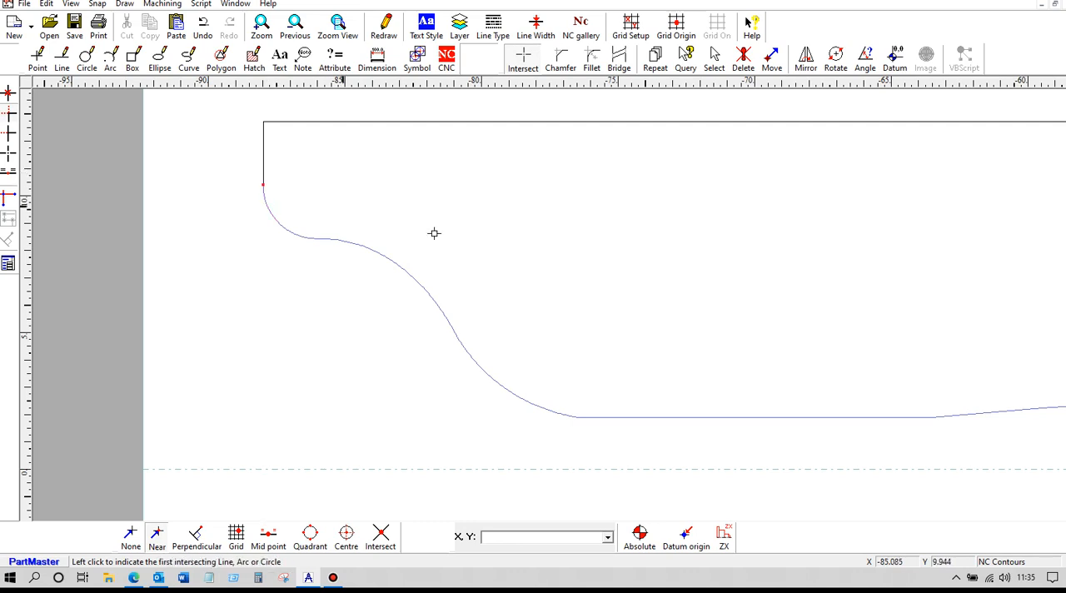
Step: Start a closed NC profile on the NC Contours layer from the left vertical line
scroll(859, 350, "down", 4)
scroll(589, 291, "down", 1)
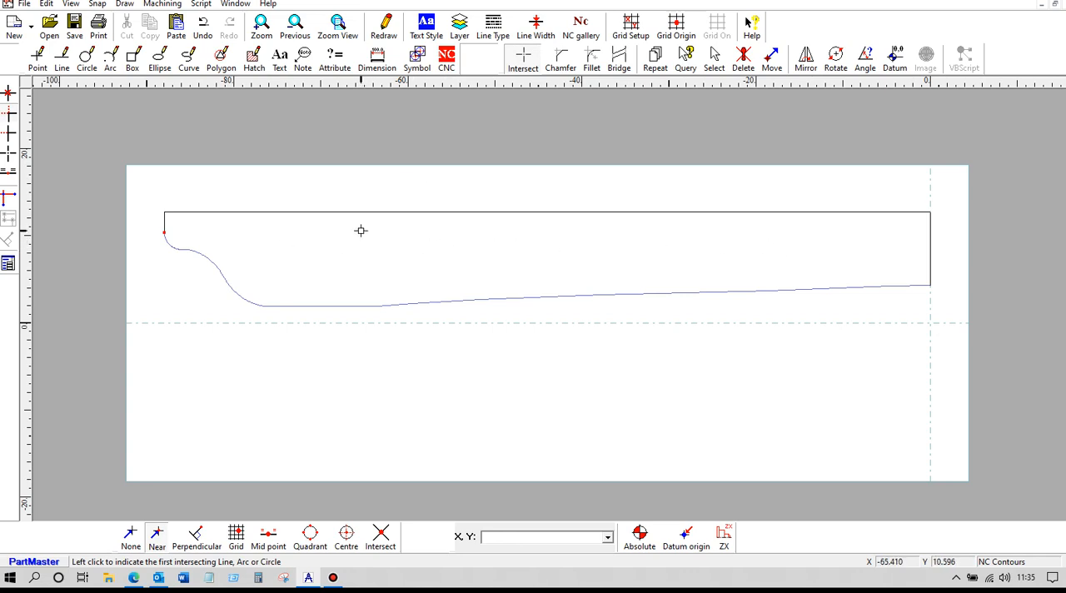
left_click(447, 65)
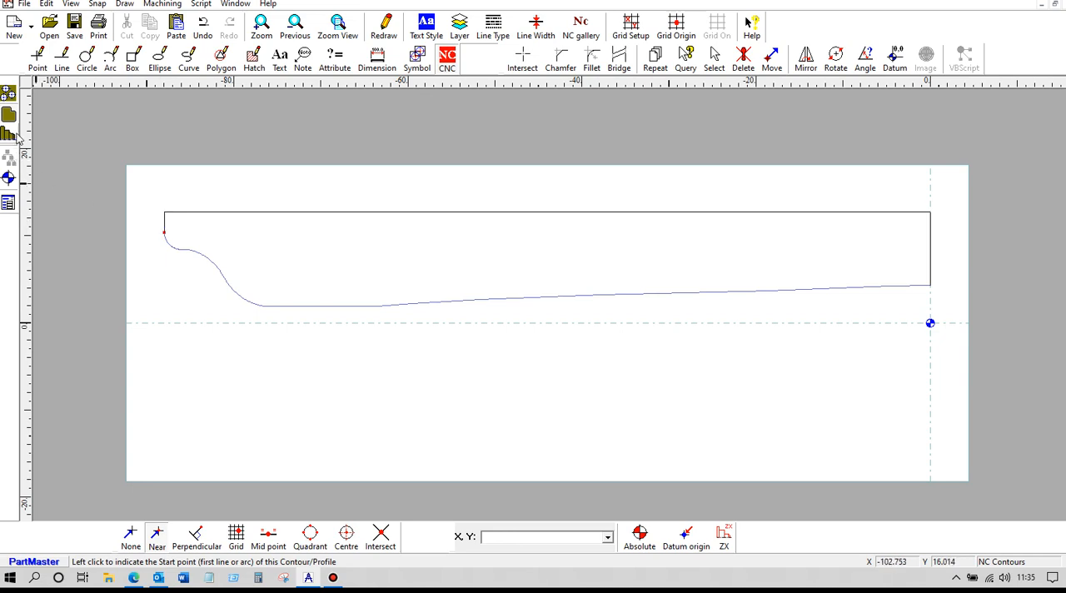
left_click(164, 226)
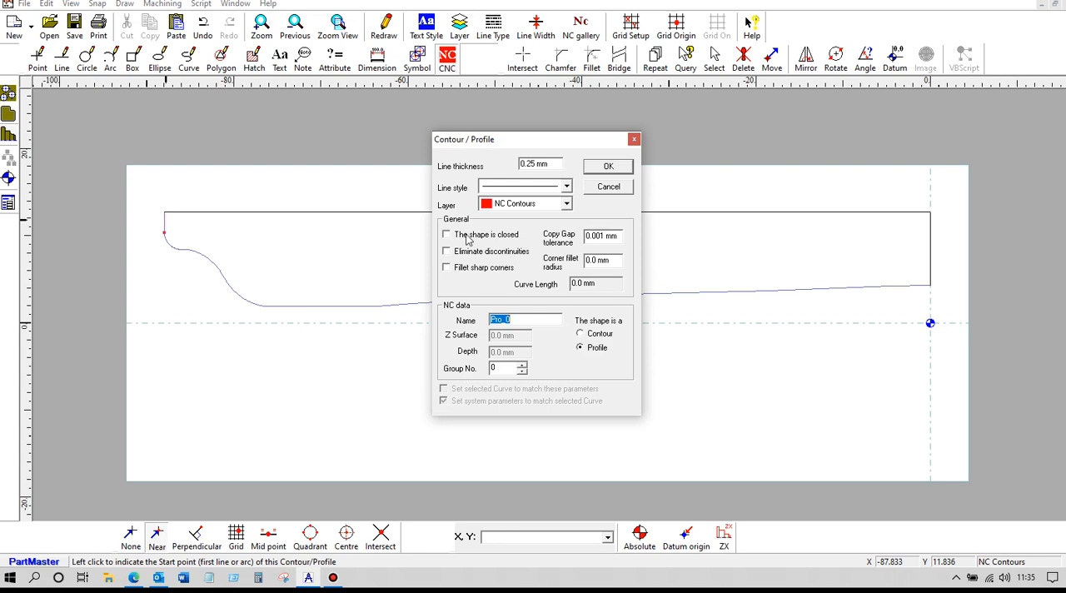
left_click(609, 167)
Step: Continue the profile past the rounded corner by picking the adjoining element where the arcs meet, and complete the closed shape
scroll(270, 315, "up", 2)
middle_click_drag(111, 233, 395, 269)
scroll(391, 268, "up", 3)
middle_click_drag(285, 257, 664, 297)
scroll(664, 297, "up", 4)
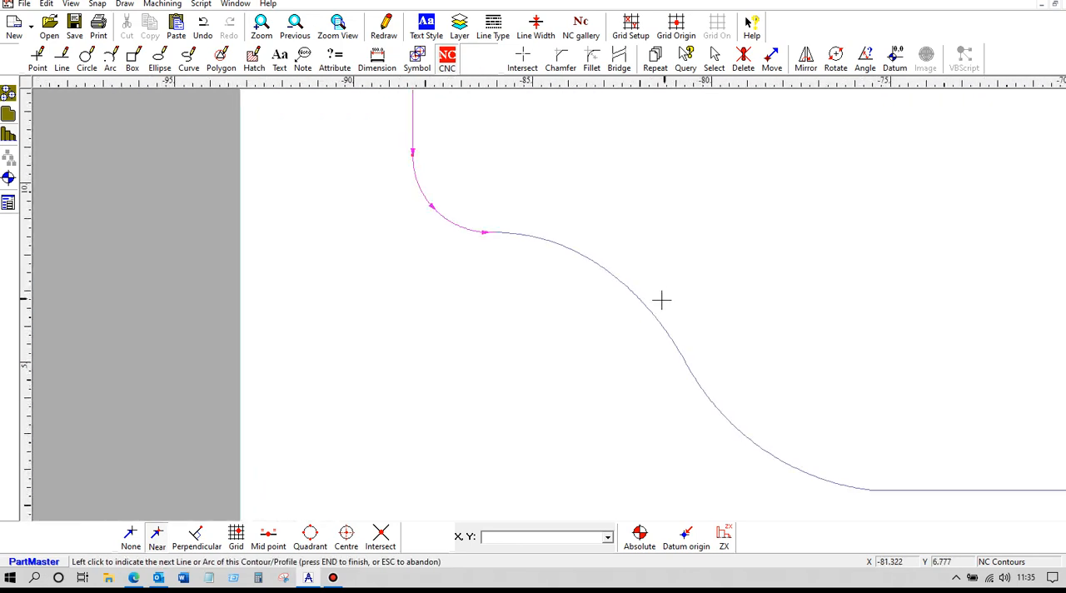
middle_click_drag(465, 216, 559, 341)
scroll(550, 283, "up", 4)
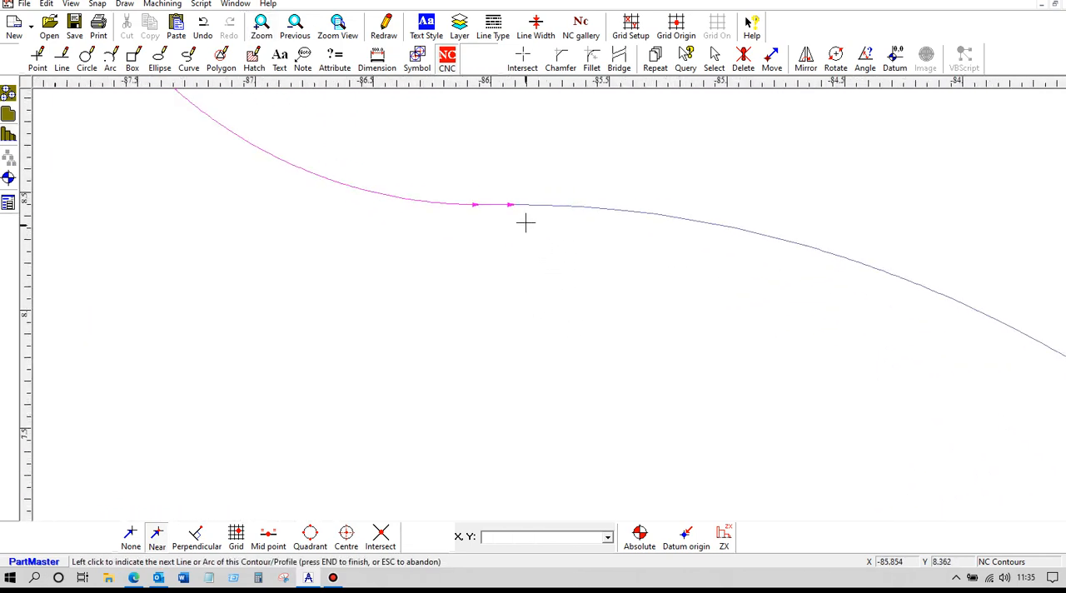
left_click(519, 205)
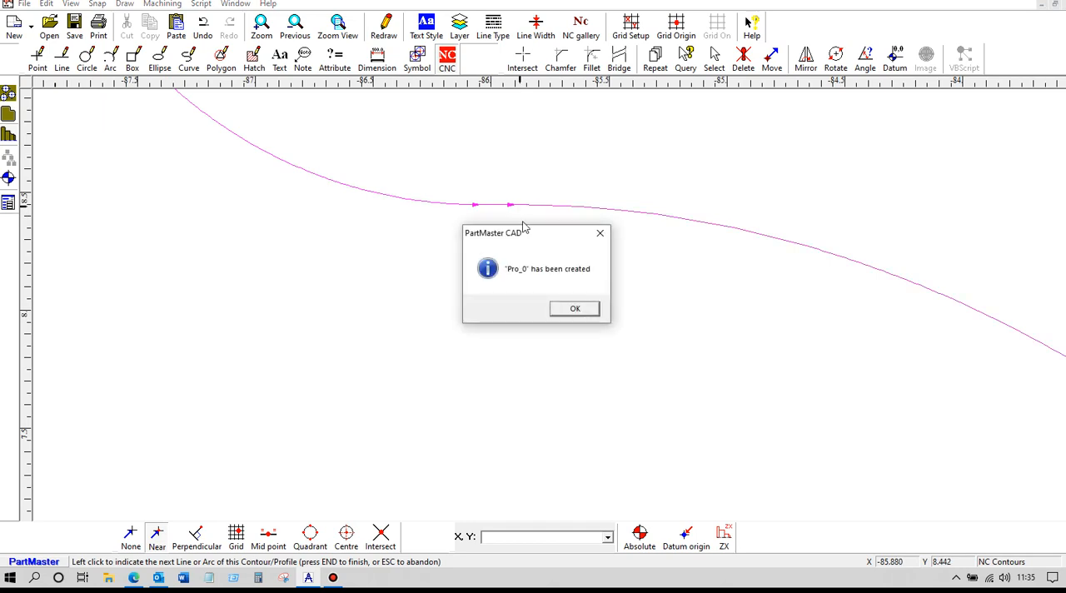
left_click(573, 310)
Step: Save the drawing with the closed inner profile as a new file named round1C169in
scroll(570, 325, "down", 3)
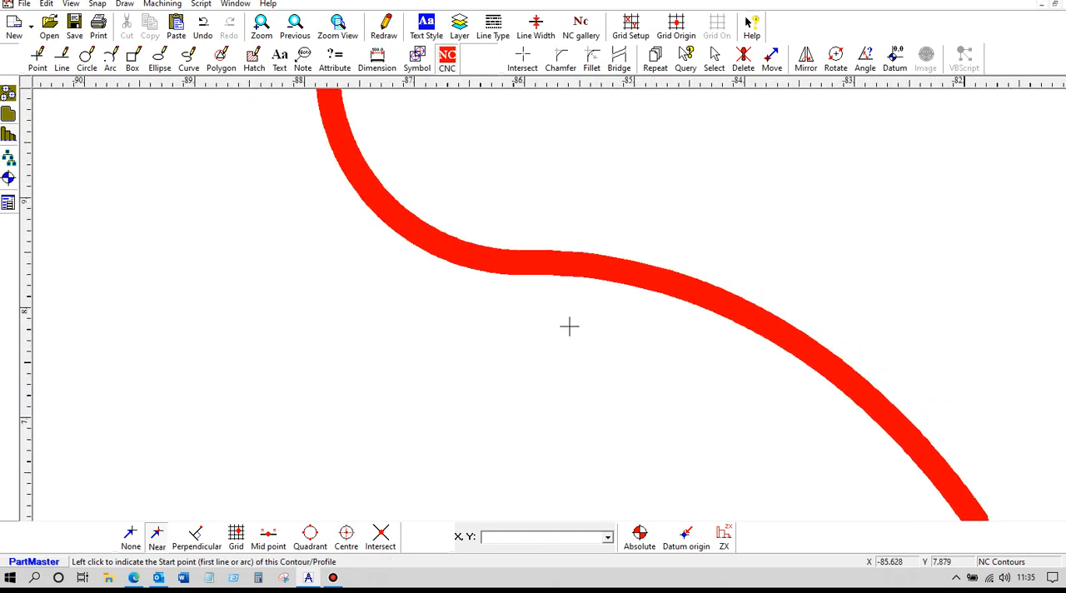
scroll(631, 356, "down", 10)
middle_click_drag(857, 376, 474, 333)
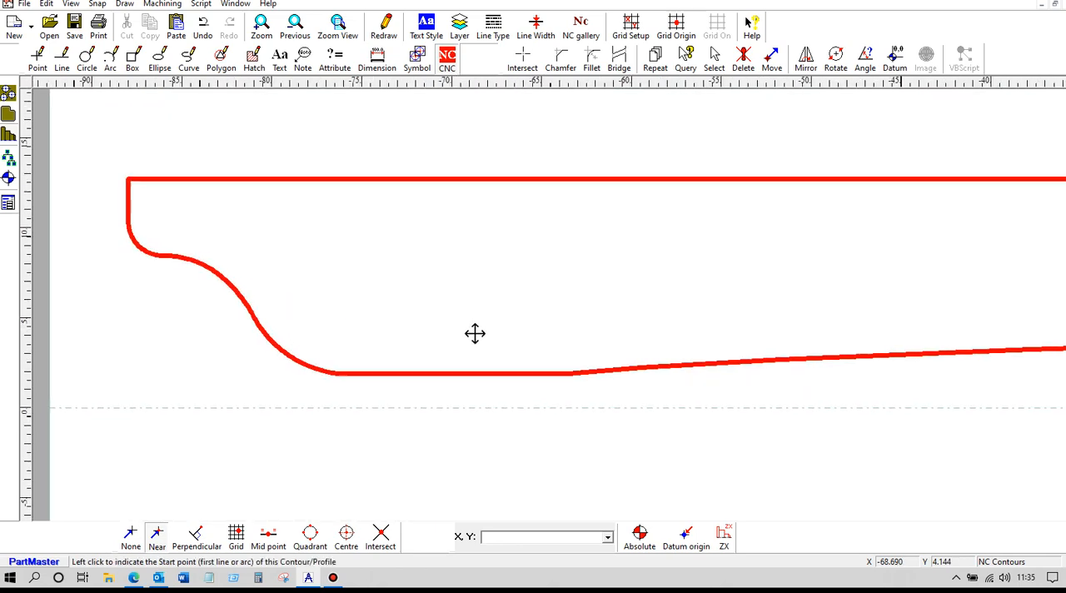
scroll(474, 333, "down", 4)
scroll(595, 348, "down", 1)
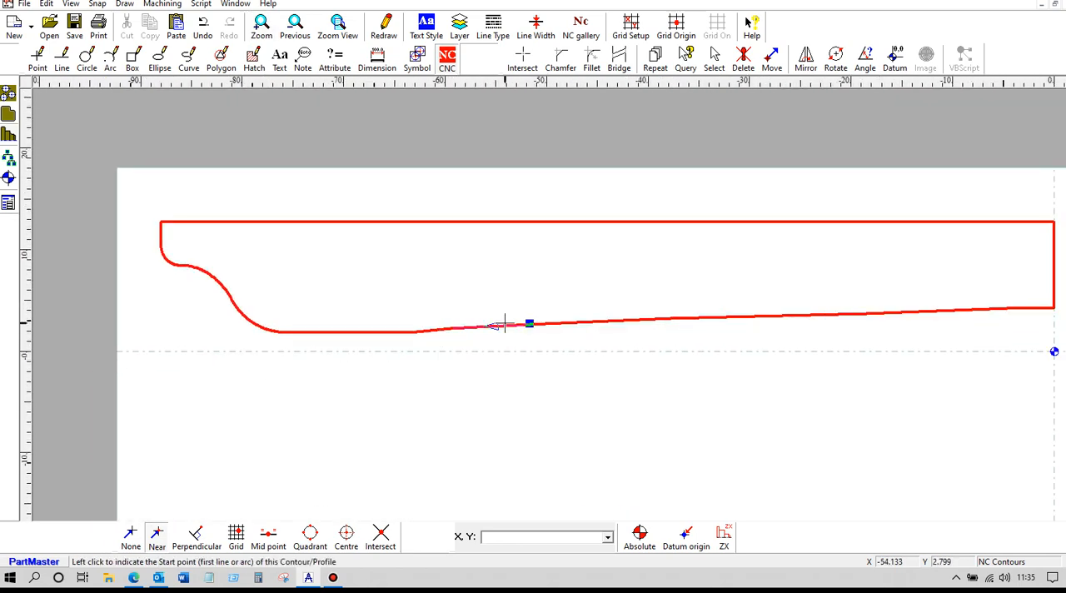
left_click(25, 5)
left_click(66, 98)
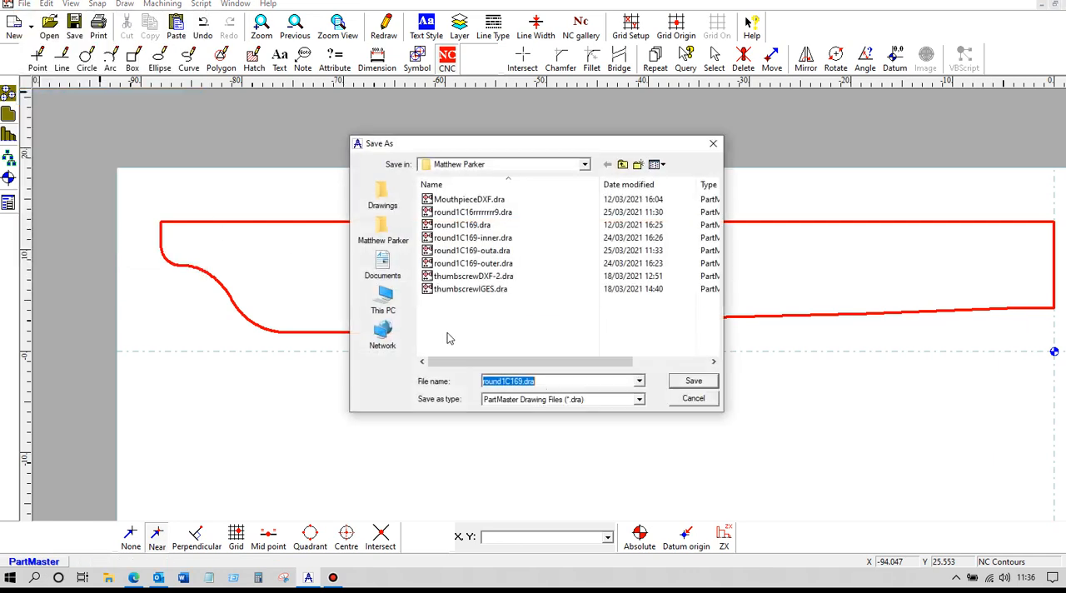
left_click(535, 382)
left_click(692, 383)
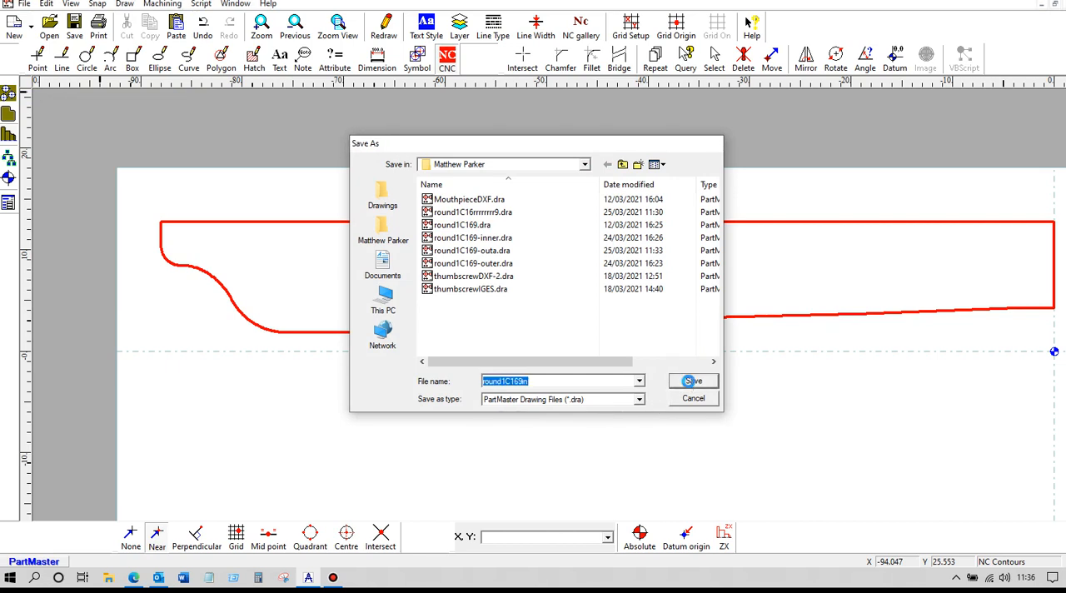